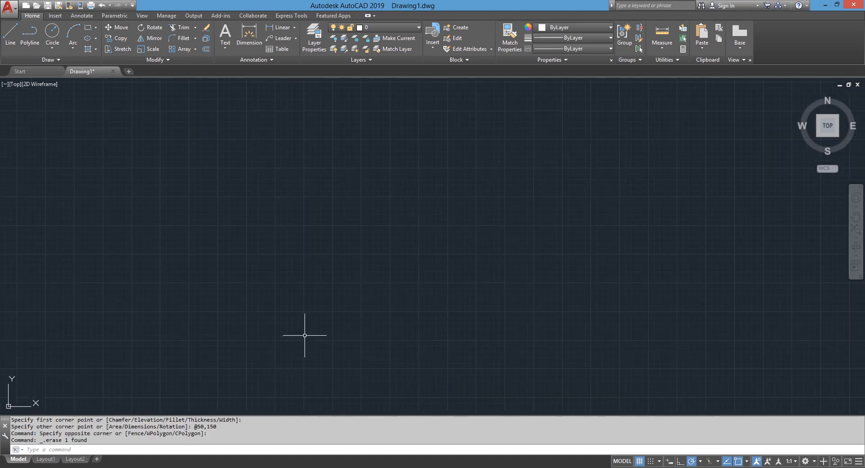
Draw a rectangle 20 units wide and 150 units high in the empty drawing area
{"action": "type", "text": "rec"}
{"action": "key", "text": "Return"}
{"action": "left_click", "coordinate": [291, 329]}
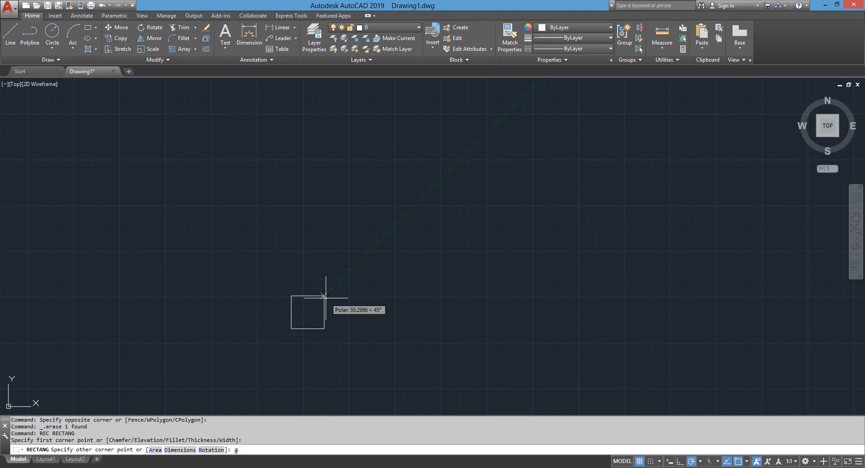
{"action": "type", "text": "@20,150"}
{"action": "key", "text": "Return"}
{"action": "scroll", "coordinate": [314, 301], "scroll_direction": "up", "scroll_amount": 2}
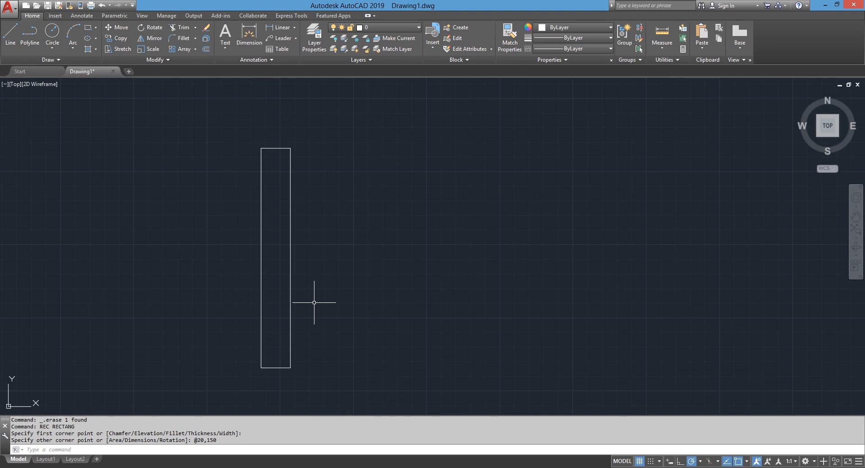
Draw a small circle centred on the midpoint of the tall rectangle's left edge
{"action": "type", "text": "c"}
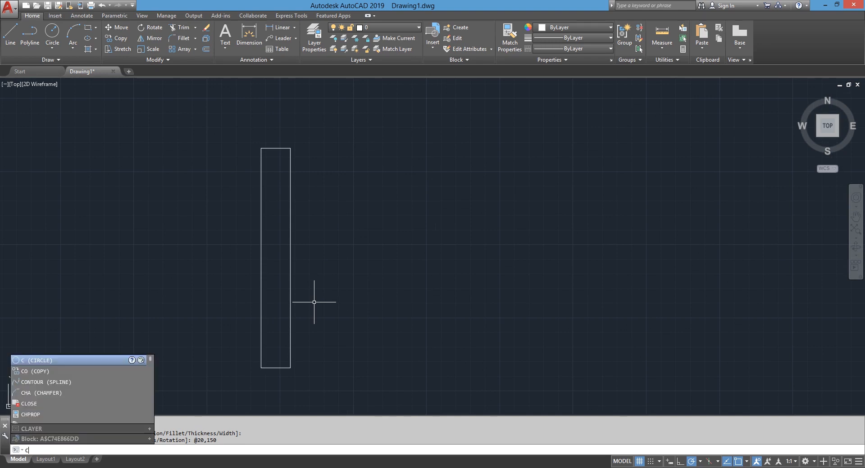
{"action": "key", "text": "Return"}
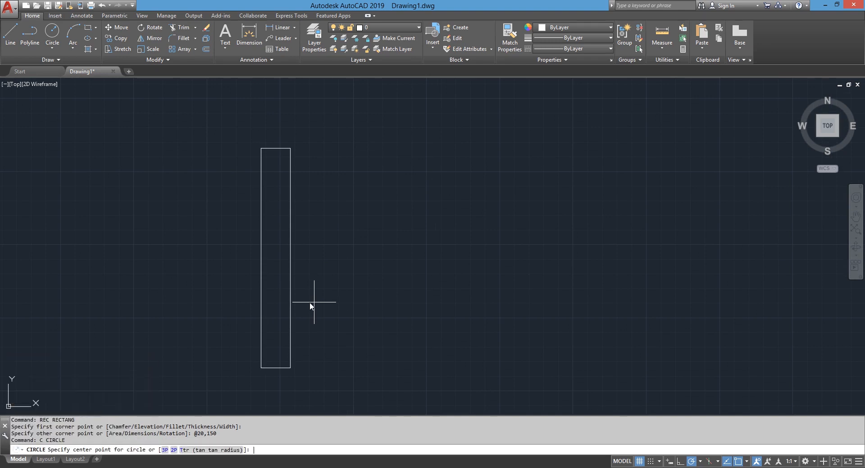
{"action": "left_click", "coordinate": [261, 258]}
{"action": "left_click", "coordinate": [248, 259]}
{"action": "key", "text": "Escape"}
Trim away the part of the rectangle's left edge that lies inside the circle
{"action": "type", "text": "tr"}
{"action": "key", "text": "Return"}
{"action": "key", "text": "Return"}
{"action": "left_click", "coordinate": [261, 259]}
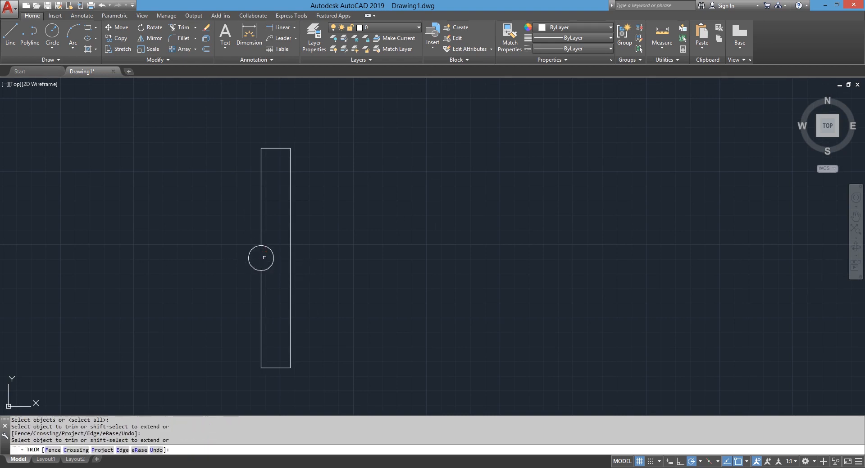
{"action": "key", "text": "Escape"}
Mirror the rectangle and circle about a vertical line to their right, keeping the source objects
{"action": "middle_click_drag", "start_coordinate": [383, 275], "coordinate": [377, 276]}
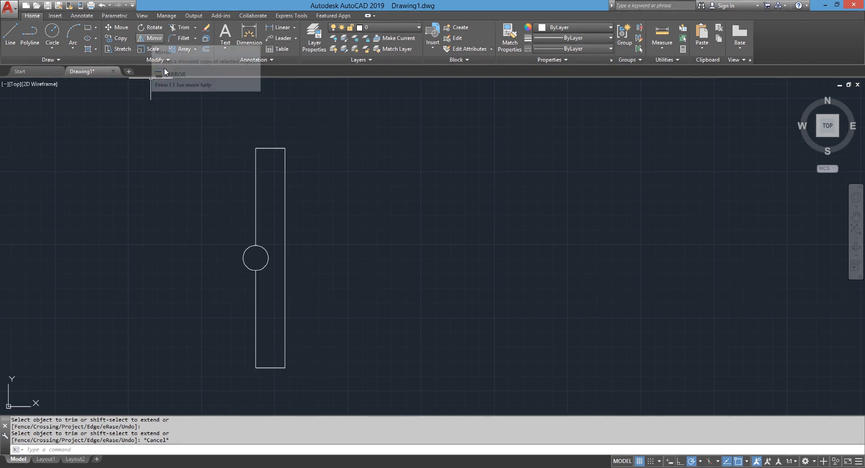
{"action": "key", "text": "Return"}
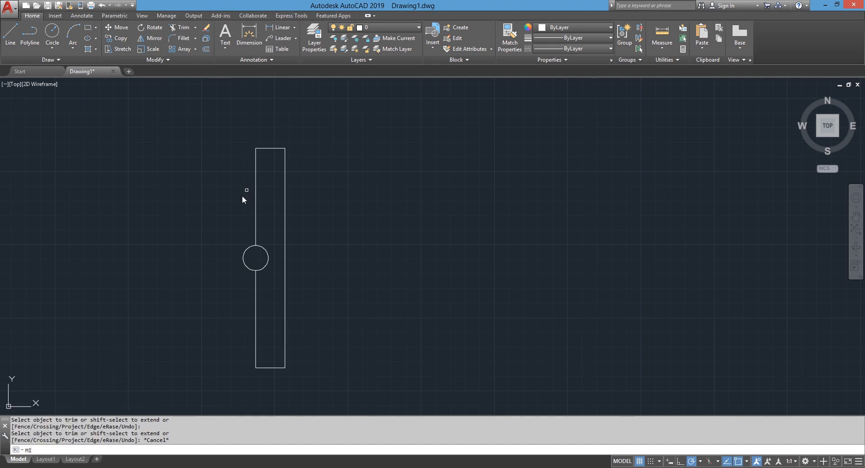
{"action": "left_click", "coordinate": [305, 124]}
{"action": "left_click", "coordinate": [201, 382]}
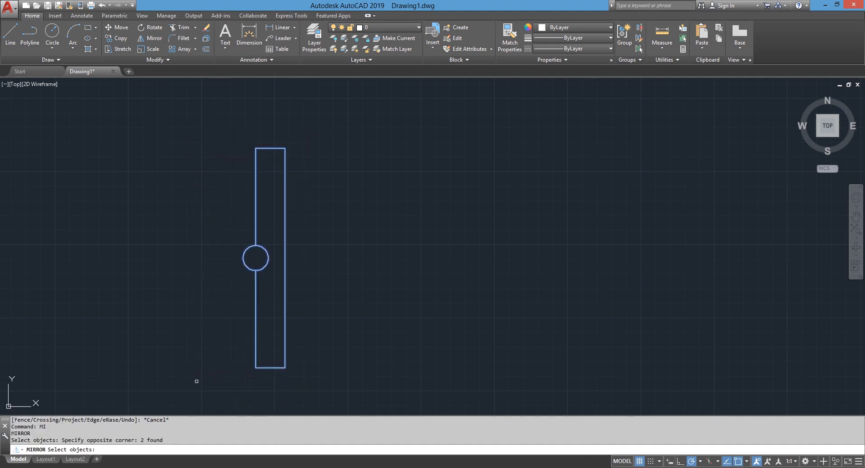
{"action": "key", "text": "Return"}
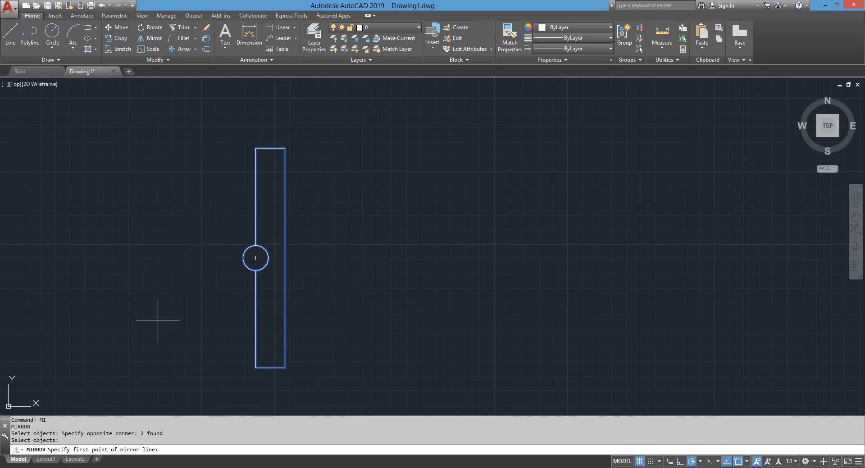
{"action": "left_click", "coordinate": [349, 106]}
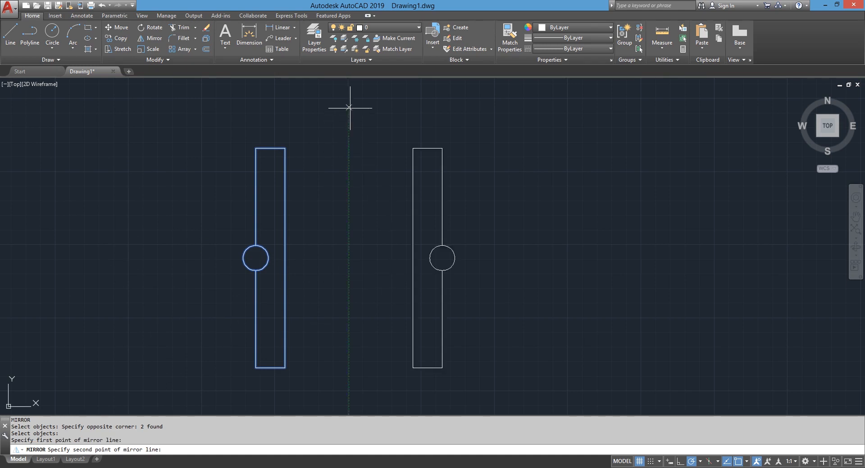
{"action": "left_click", "coordinate": [349, 397]}
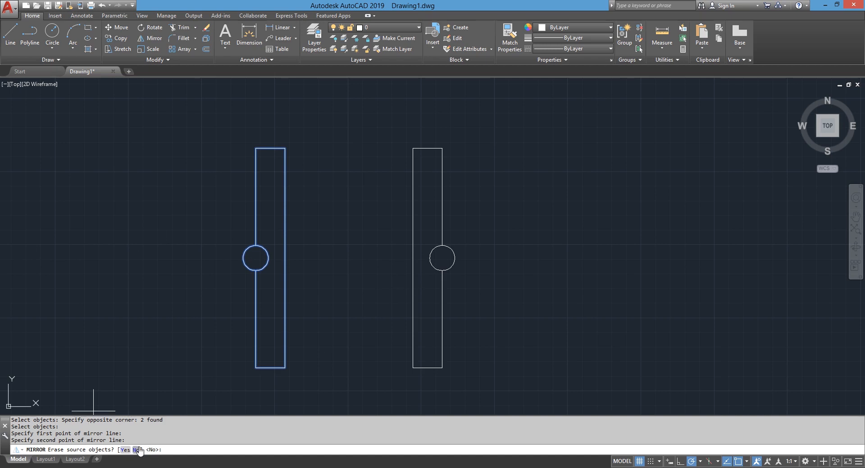
{"action": "key", "text": "Return"}
Mirror both rectangles with their circles about a horizontal line along their top edges, keeping the source objects
{"action": "scroll", "coordinate": [205, 349], "scroll_direction": "down", "scroll_amount": 2}
{"action": "scroll", "coordinate": [186, 338], "scroll_direction": "up", "scroll_amount": 2}
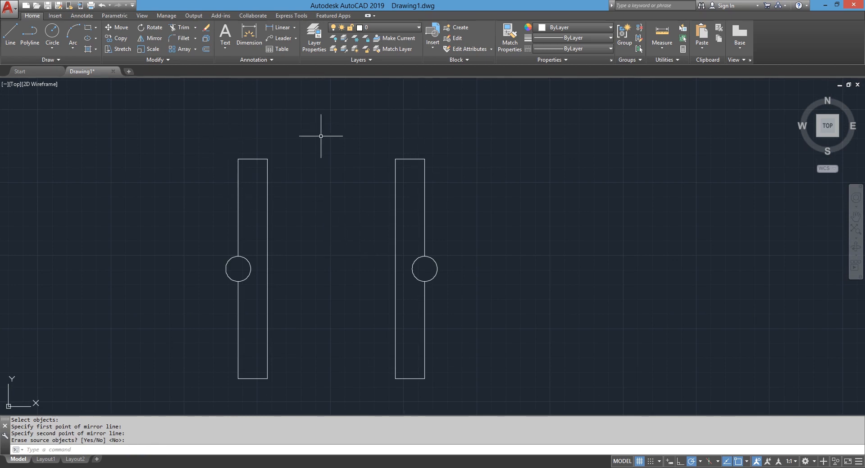
{"action": "left_click", "coordinate": [467, 401]}
{"action": "left_click", "coordinate": [131, 138]}
{"action": "type", "text": "mi"}
{"action": "key", "text": "Return"}
{"action": "left_click", "coordinate": [238, 159]}
{"action": "middle_click_drag", "start_coordinate": [306, 159], "coordinate": [303, 218]}
{"action": "scroll", "coordinate": [303, 232], "scroll_direction": "down", "scroll_amount": 4}
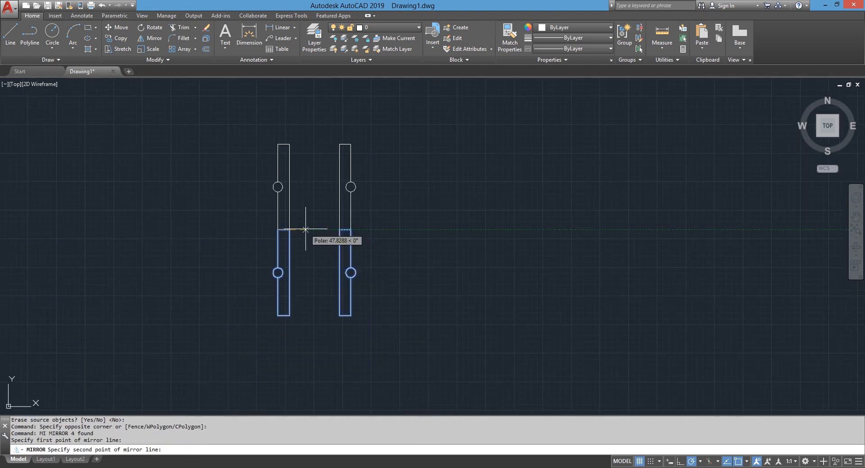
{"action": "left_click", "coordinate": [311, 228]}
{"action": "key", "text": "Return"}
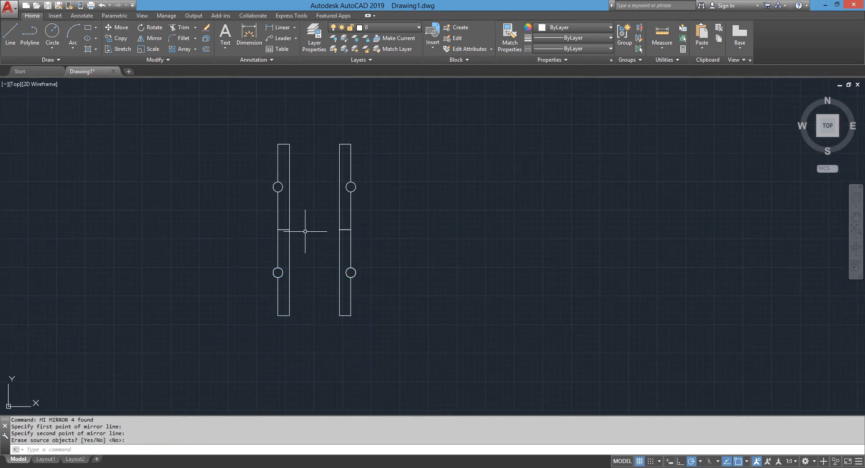
Erase the upper and lower pairs of rectangles and circles so the drawing is empty
{"action": "scroll", "coordinate": [302, 234], "scroll_direction": "up", "scroll_amount": 2}
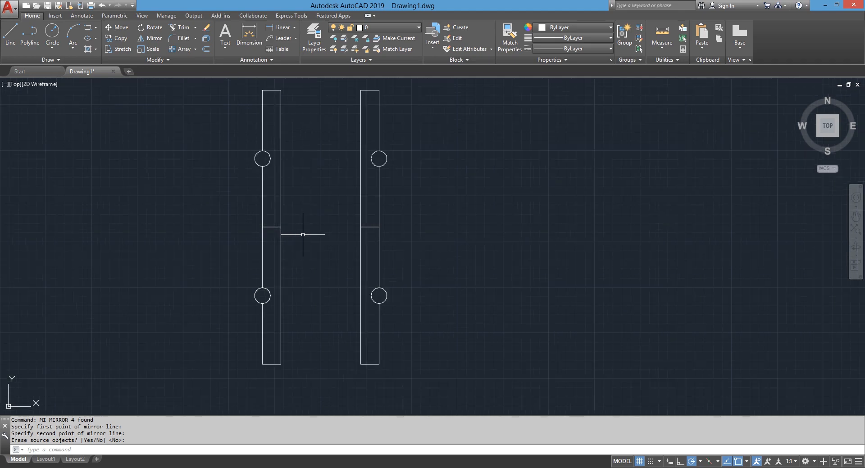
{"action": "left_click", "coordinate": [396, 86]}
{"action": "left_click", "coordinate": [226, 178]}
{"action": "key", "text": "Delete"}
{"action": "left_click", "coordinate": [392, 196]}
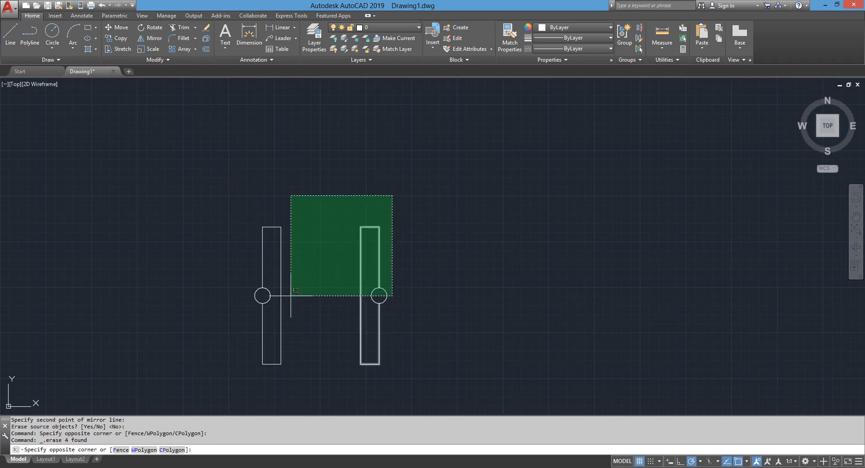
{"action": "left_click", "coordinate": [202, 401]}
{"action": "key", "text": "Delete"}
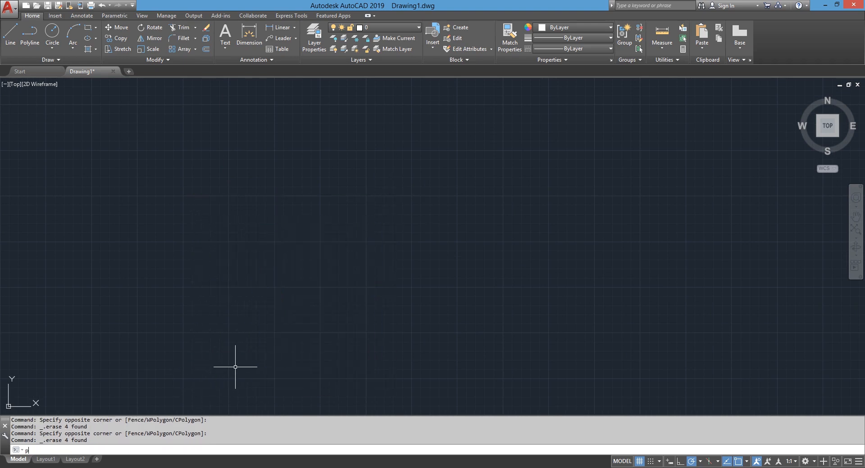
Draw a three-sided polygon with one corner pointing straight up
{"action": "key", "text": "Return"}
{"action": "type", "text": "3"}
{"action": "key", "text": "Return"}
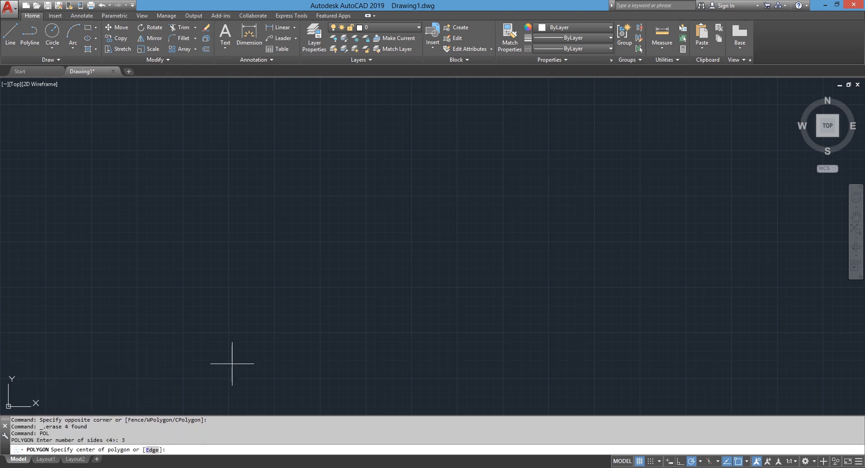
{"action": "left_click", "coordinate": [228, 336]}
{"action": "key", "text": "Return"}
{"action": "left_click", "coordinate": [228, 313]}
{"action": "key", "text": "Return"}
{"action": "scroll", "coordinate": [252, 333], "scroll_direction": "up", "scroll_amount": 4}
{"action": "middle_click_drag", "start_coordinate": [256, 332], "coordinate": [366, 307]}
{"action": "key", "text": "Escape"}
{"action": "key", "text": "Escape"}
Mirror the triangle about a horizontal line through its apex, keeping the source object
{"action": "left_click", "coordinate": [380, 354]}
{"action": "left_click", "coordinate": [184, 248]}
{"action": "type", "text": "mi"}
{"action": "key", "text": "Return"}
{"action": "left_click", "coordinate": [315, 253]}
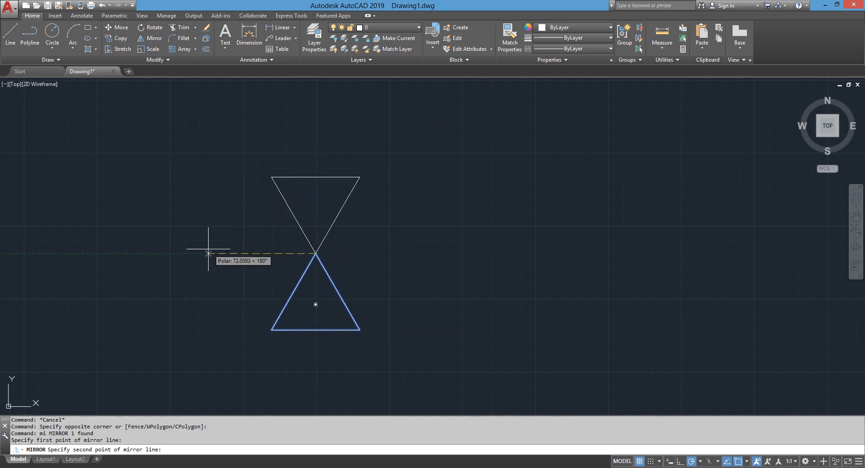
{"action": "left_click", "coordinate": [340, 253]}
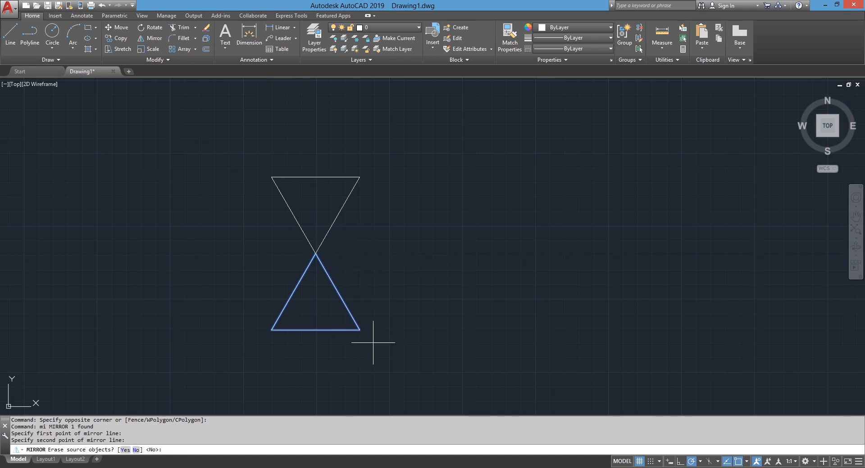
{"action": "left_click", "coordinate": [140, 451]}
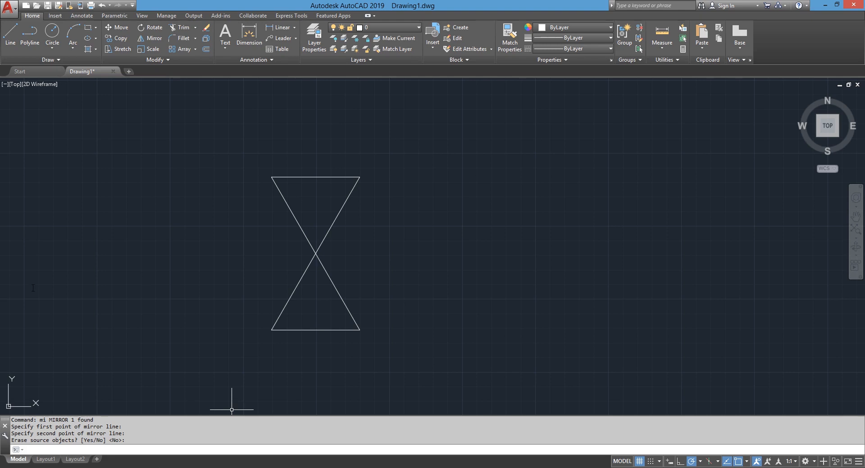
{"action": "left_click", "coordinate": [250, 126]}
{"action": "left_click", "coordinate": [377, 360]}
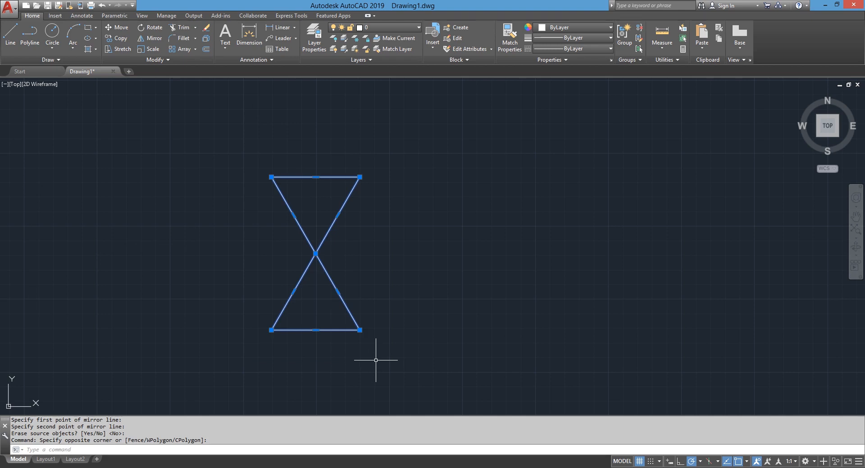
{"action": "key", "text": "Escape"}
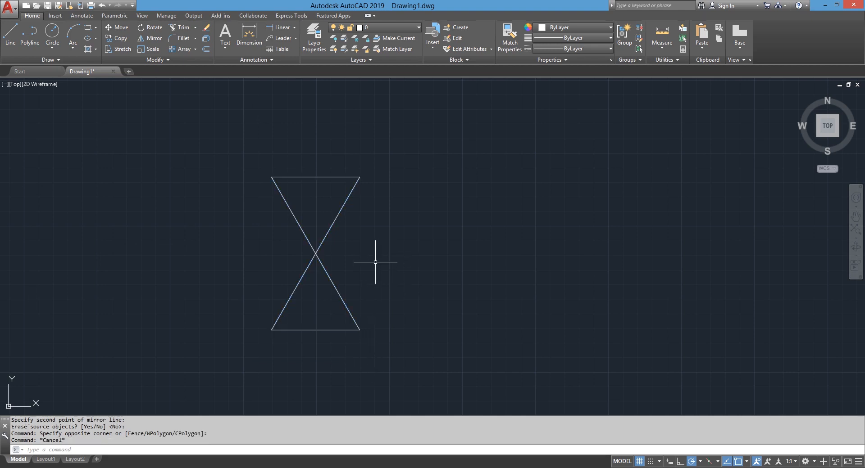
Try to mirror both triangles about a vertical line 20 units to the right of the upper triangle's right corner
{"action": "type", "text": "mi"}
{"action": "key", "text": "Return"}
{"action": "left_click", "coordinate": [239, 147]}
{"action": "left_click", "coordinate": [407, 362]}
{"action": "key", "text": "Return"}
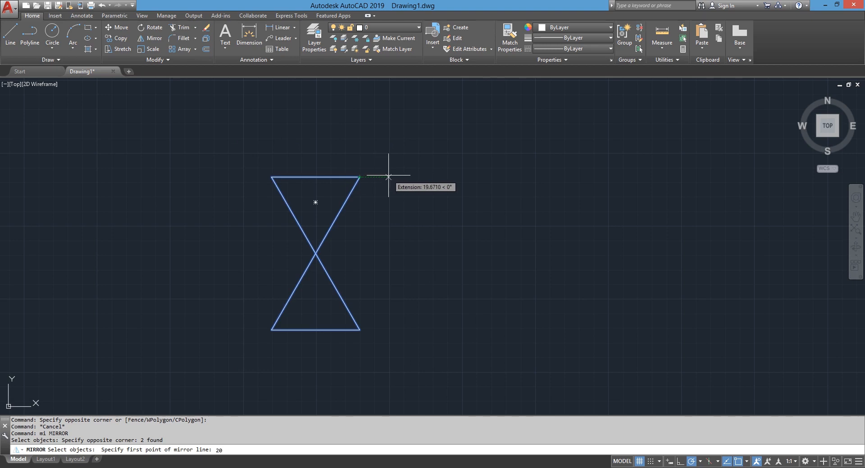
{"action": "key", "text": "Return"}
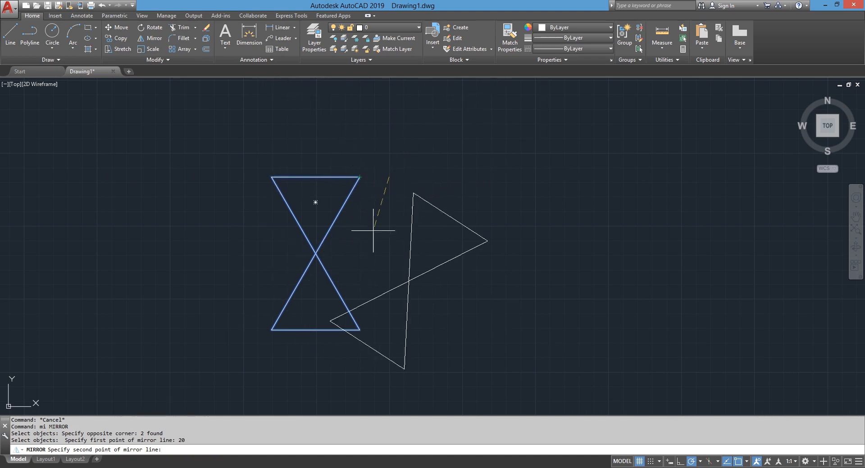
{"action": "left_click", "coordinate": [390, 286]}
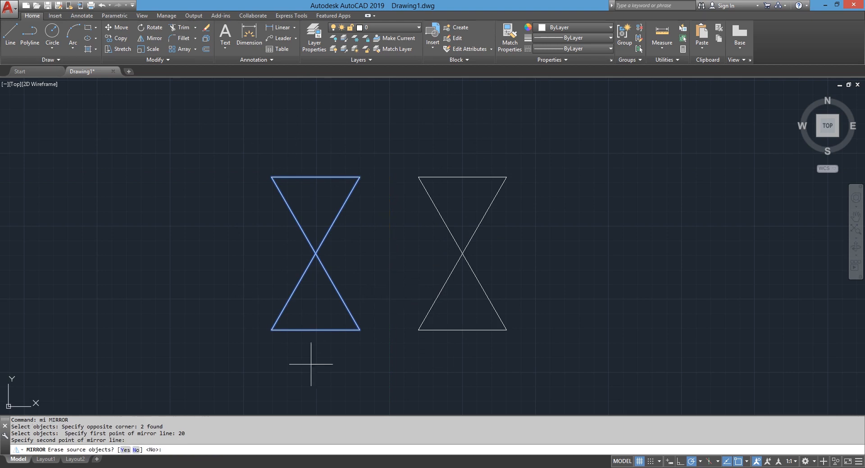
{"action": "key", "text": "Escape"}
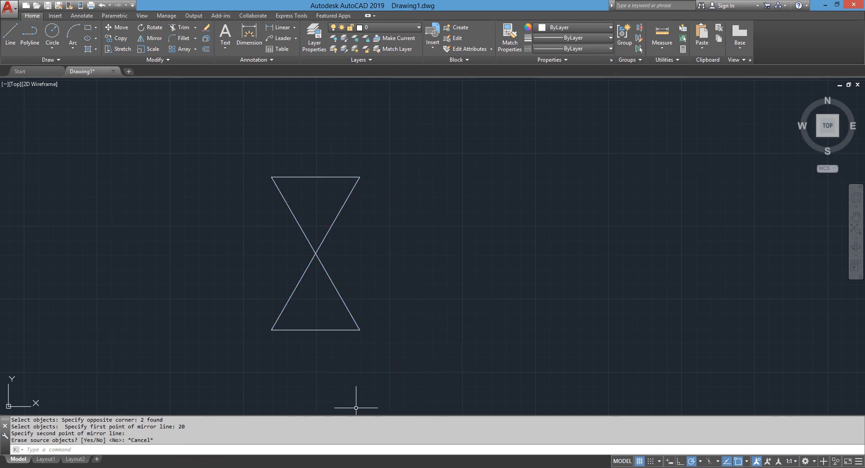
Draw a 20-unit horizontal guide line to the right from the upper triangle's right corner
{"action": "type", "text": "l"}
{"action": "key", "text": "Return"}
{"action": "left_click", "coordinate": [359, 177]}
{"action": "type", "text": "20"}
{"action": "key", "text": "Return"}
{"action": "key", "text": "Return"}
Mirror both triangles about a vertical line through the guide line's free end, keeping the source objects
{"action": "left_click", "coordinate": [217, 132]}
{"action": "left_click", "coordinate": [365, 354]}
{"action": "type", "text": "mi"}
{"action": "key", "text": "Return"}
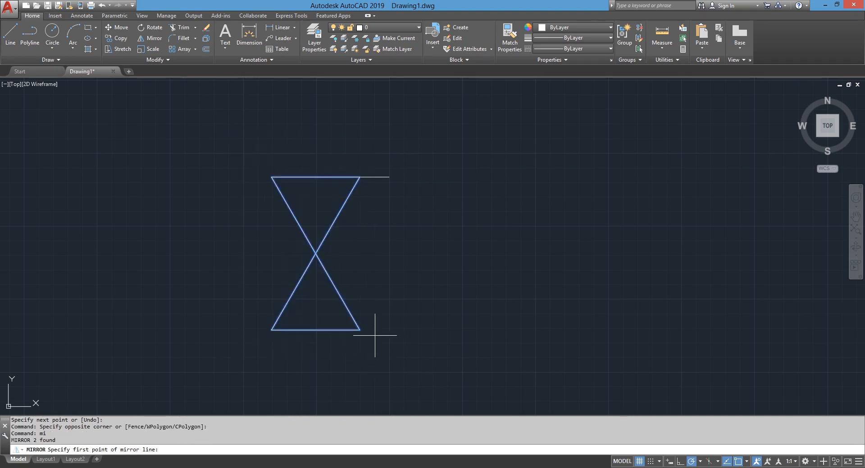
{"action": "left_click", "coordinate": [389, 177]}
{"action": "left_click", "coordinate": [387, 246]}
{"action": "key", "text": "Return"}
Erase the short horizontal guide line between the two hourglass shapes
{"action": "left_click", "coordinate": [398, 194]}
{"action": "left_click", "coordinate": [382, 171]}
{"action": "key", "text": "Delete"}
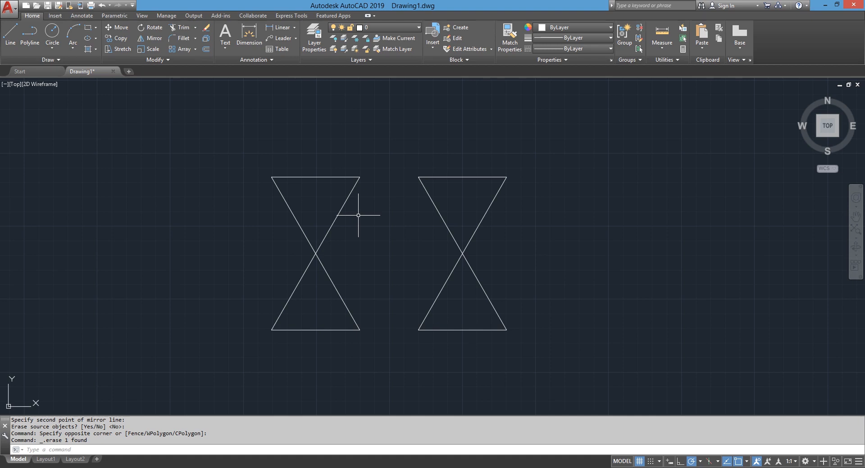
Mirror the right hourglass about a vertical line crossing its right part, keeping the source objects so the copies overlap
{"action": "left_click", "coordinate": [412, 164]}
{"action": "left_click", "coordinate": [538, 360]}
{"action": "type", "text": "mi"}
{"action": "key", "text": "Return"}
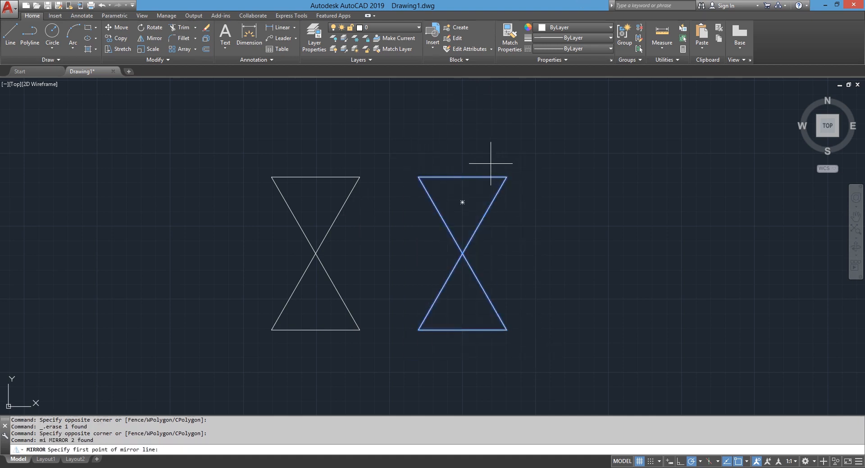
{"action": "left_click", "coordinate": [489, 163]}
{"action": "left_click", "coordinate": [494, 352]}
{"action": "key", "text": "Return"}
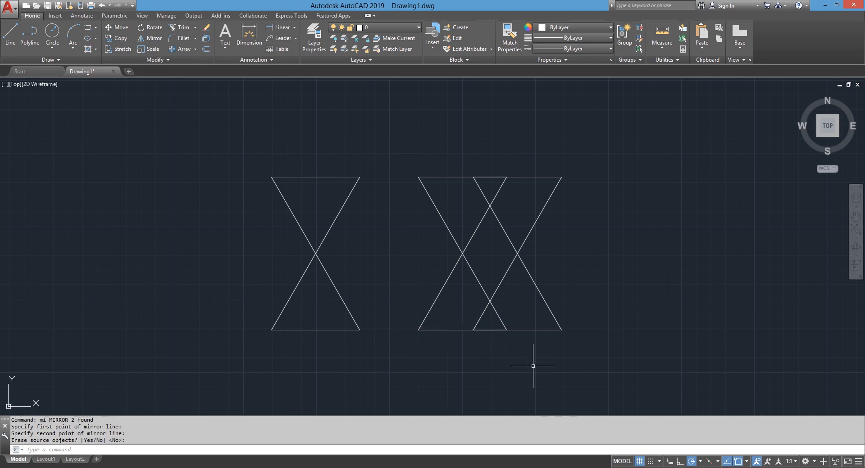
{"action": "left_click", "coordinate": [575, 348]}
{"action": "left_click", "coordinate": [284, 171]}
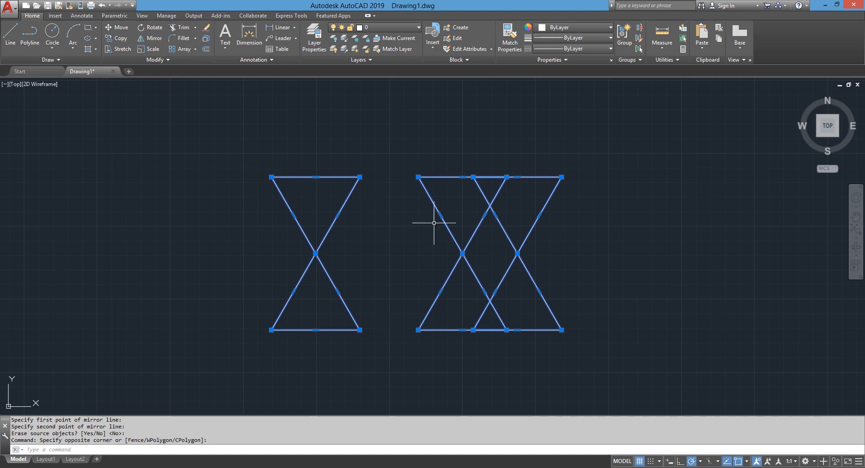
{"action": "middle_click_drag", "start_coordinate": [478, 203], "coordinate": [127, 215]}
{"action": "scroll", "coordinate": [355, 240], "scroll_direction": "down", "scroll_amount": 4}
{"action": "scroll", "coordinate": [356, 228], "scroll_direction": "up", "scroll_amount": 2}
{"action": "key", "text": "Escape"}
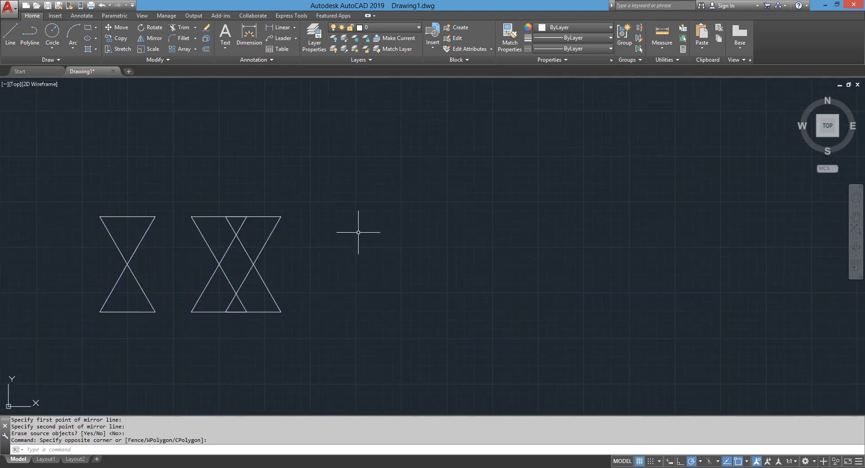
Draw a 50 by 50 square in the empty area to the right of the hourglass shapes
{"action": "middle_click_drag", "start_coordinate": [419, 252], "coordinate": [363, 250]}
{"action": "middle_click_drag", "start_coordinate": [212, 215], "coordinate": [143, 222]}
{"action": "type", "text": "rec"}
{"action": "key", "text": "Return"}
{"action": "left_click", "coordinate": [325, 310]}
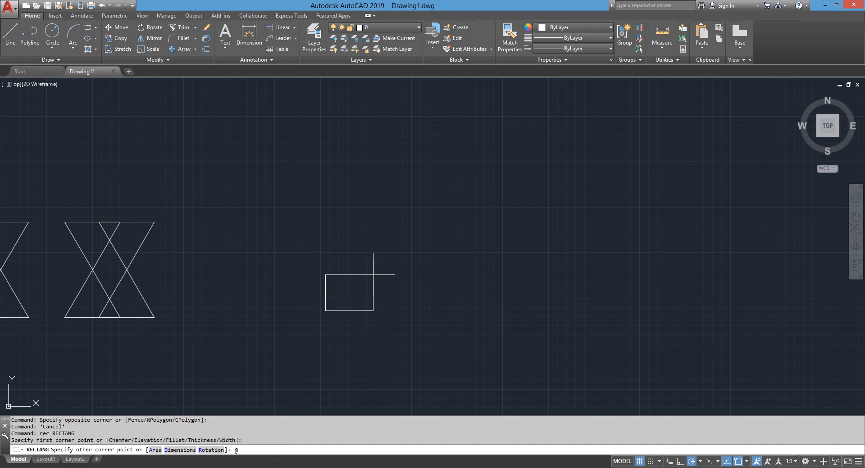
{"action": "type", "text": "@50,50"}
{"action": "key", "text": "Return"}
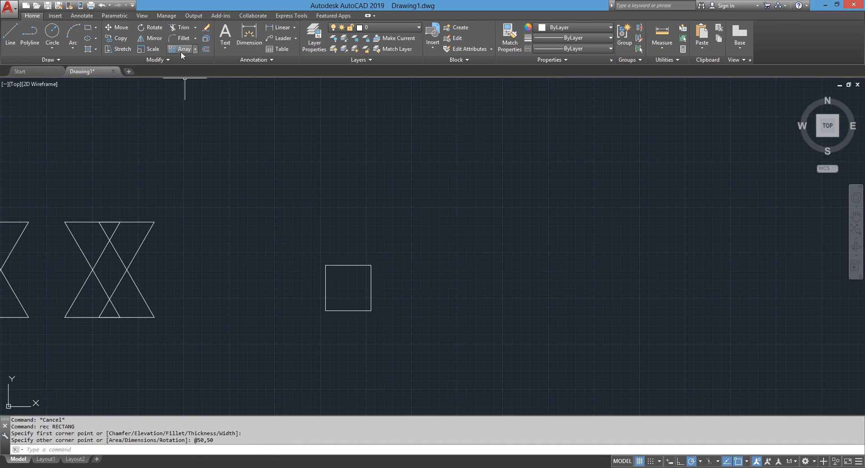
Create a rectangular array of the 50 by 50 square with four columns and four rows
{"action": "left_click", "coordinate": [195, 49]}
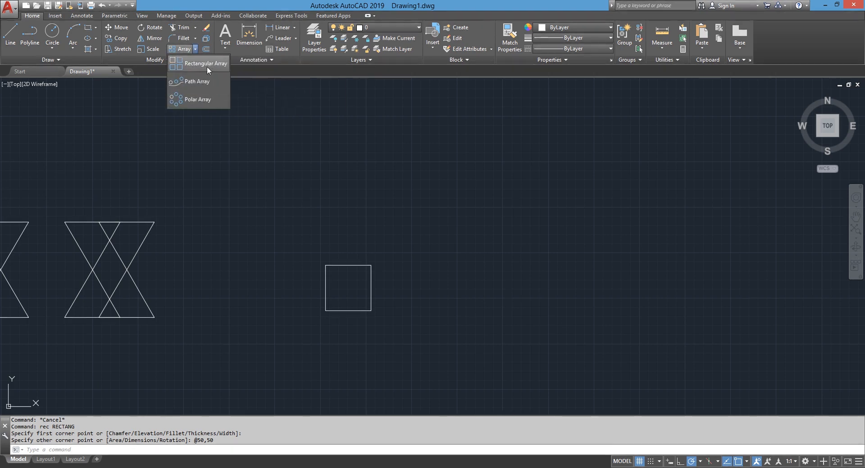
{"action": "left_click", "coordinate": [213, 64]}
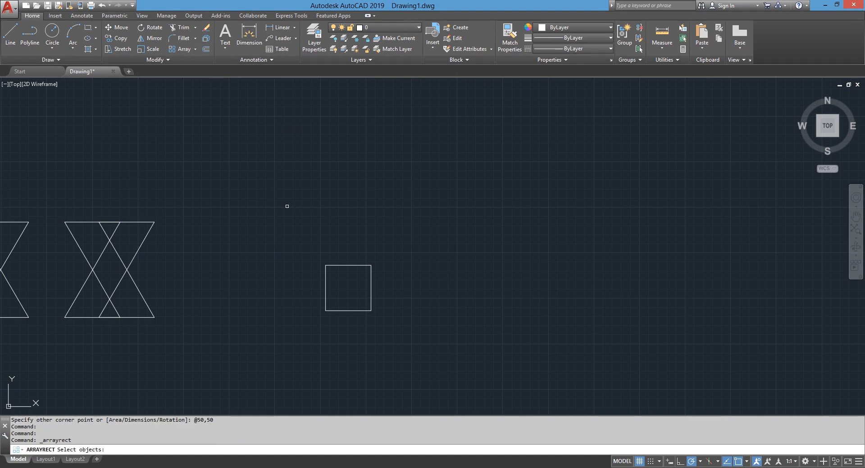
{"action": "left_click", "coordinate": [370, 278]}
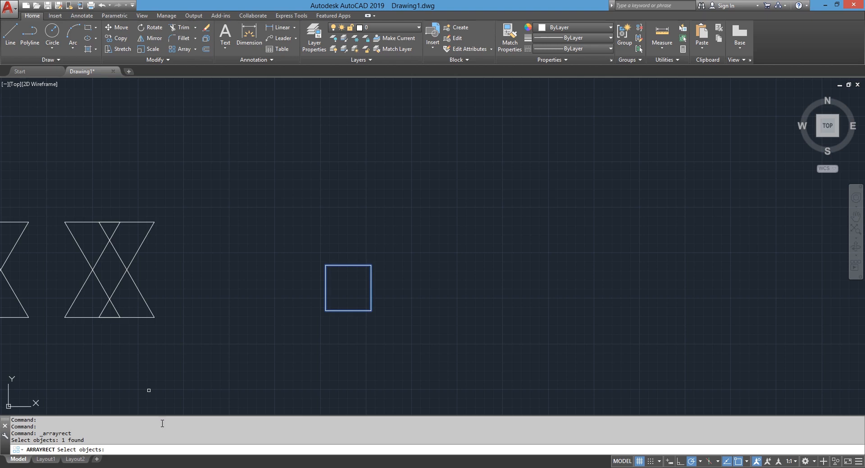
{"action": "key", "text": "Return"}
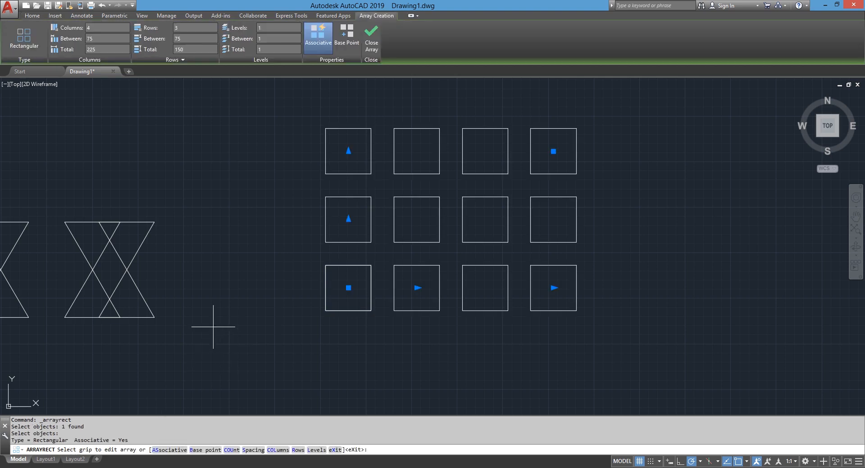
{"action": "middle_click_drag", "start_coordinate": [333, 249], "coordinate": [235, 284]}
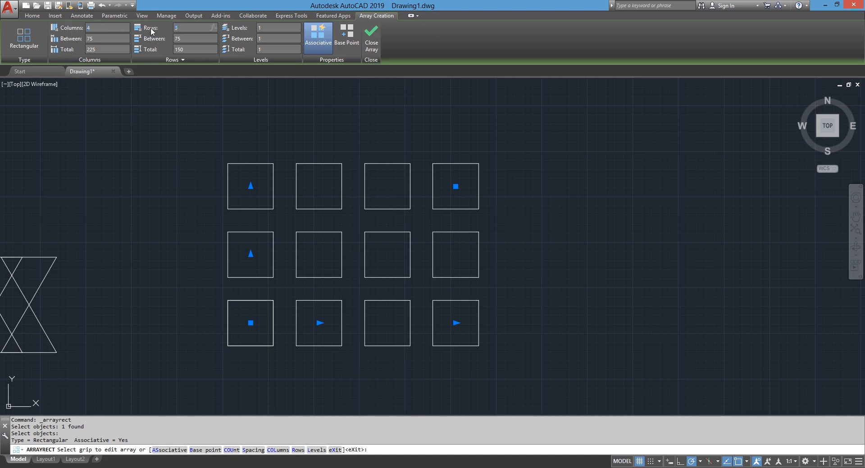
{"action": "type", "text": "4"}
{"action": "key", "text": "Return"}
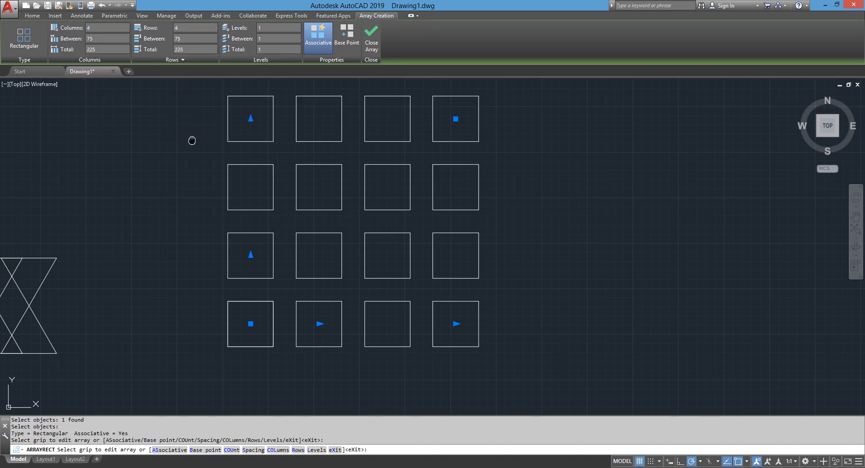
Set both the column spacing and the row spacing of the square array to 100
{"action": "middle_click_drag", "start_coordinate": [192, 140], "coordinate": [118, 152]}
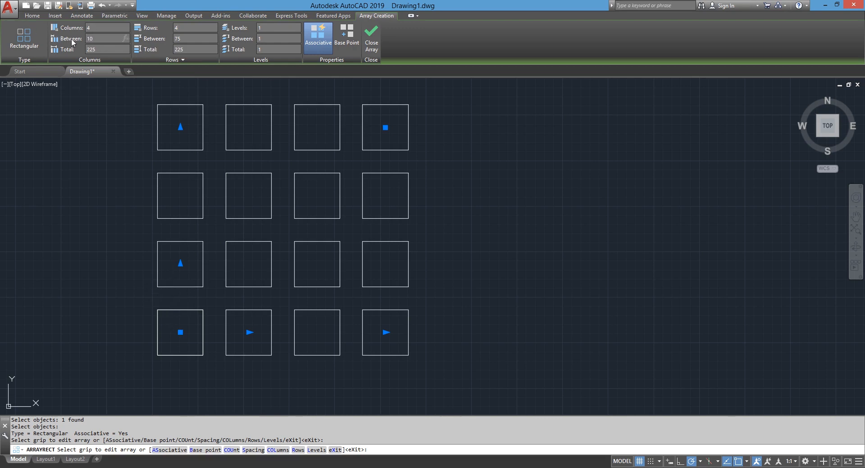
{"action": "key", "text": "Return"}
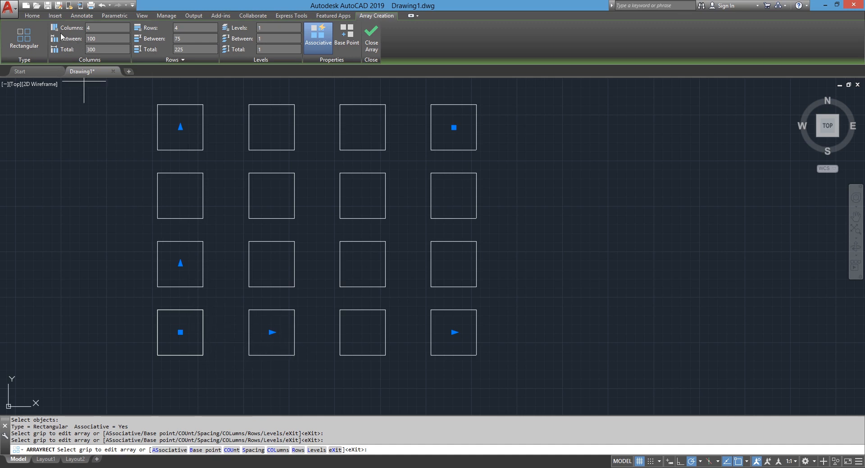
{"action": "type", "text": "00"}
{"action": "key", "text": "Return"}
{"action": "middle_click_drag", "start_coordinate": [113, 193], "coordinate": [149, 258]}
{"action": "scroll", "coordinate": [167, 282], "scroll_direction": "down", "scroll_amount": 2}
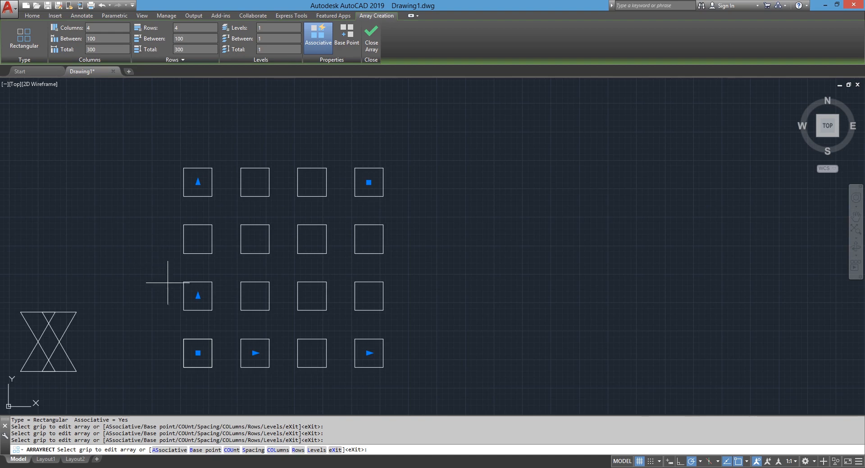
Change the square array to seven columns and two rows with its count grips and finish the array
{"action": "left_click", "coordinate": [369, 353]}
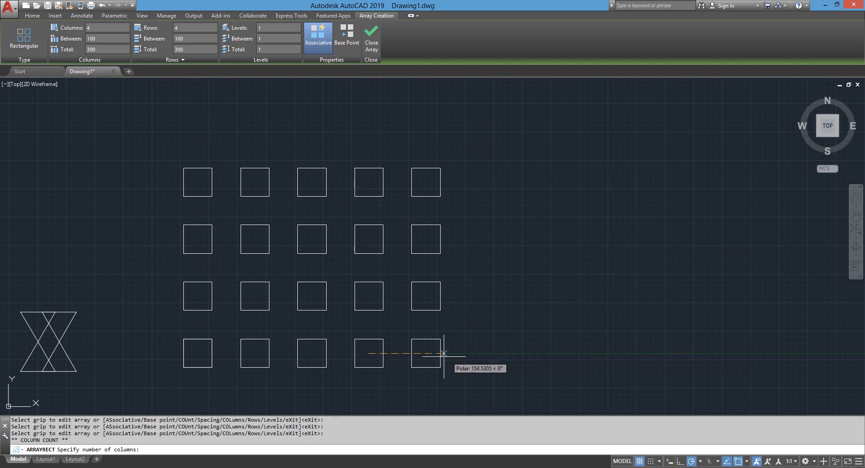
{"action": "left_click", "coordinate": [435, 353]}
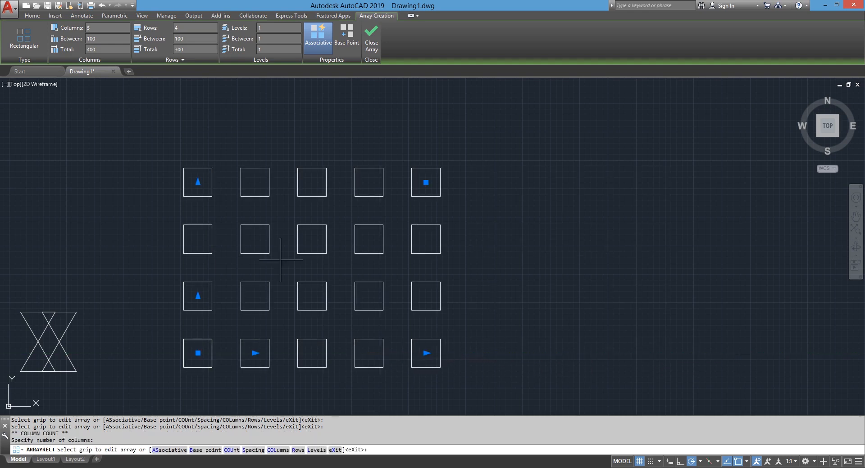
{"action": "left_click", "coordinate": [198, 182]}
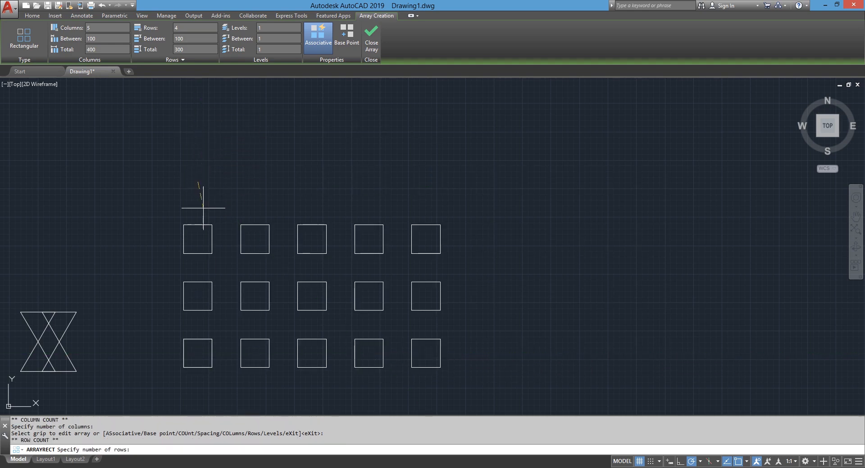
{"action": "left_click", "coordinate": [198, 255]}
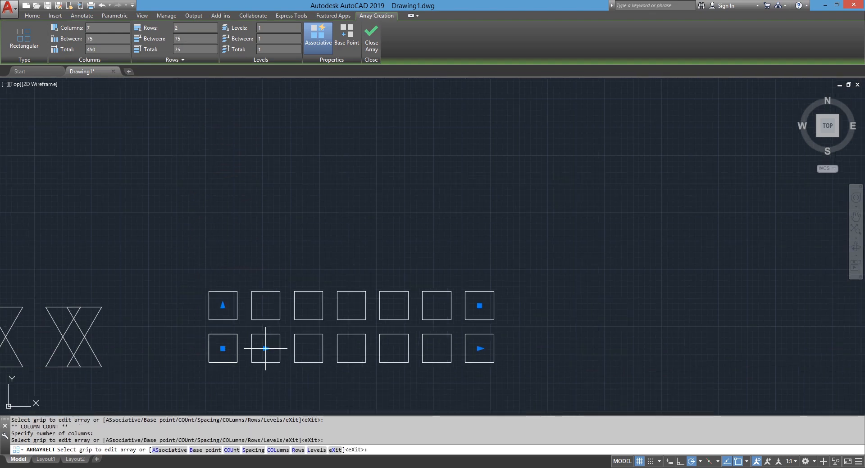
{"action": "left_click", "coordinate": [265, 348]}
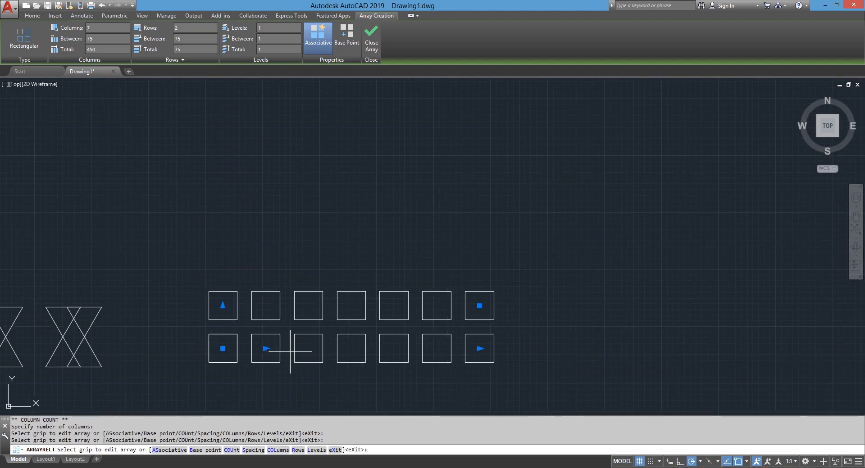
{"action": "key", "text": "Escape"}
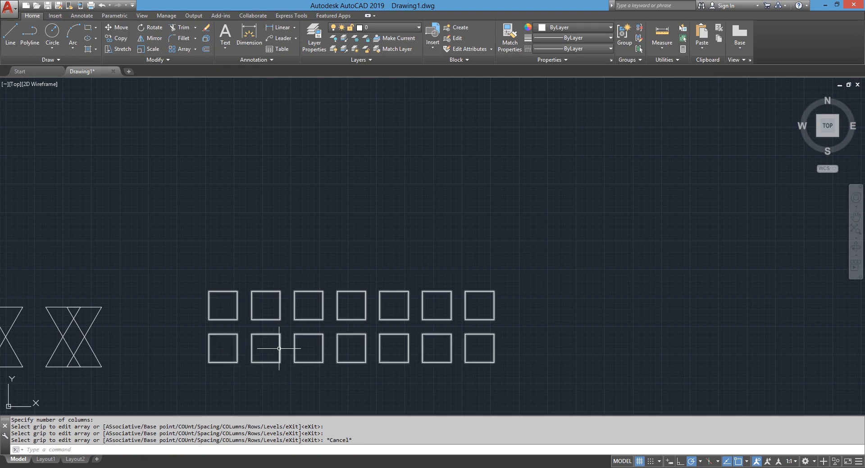
Select the finished square array and widen its column spacing to about 110 with the column spacing grip
{"action": "left_click", "coordinate": [265, 348]}
{"action": "left_click", "coordinate": [265, 349]}
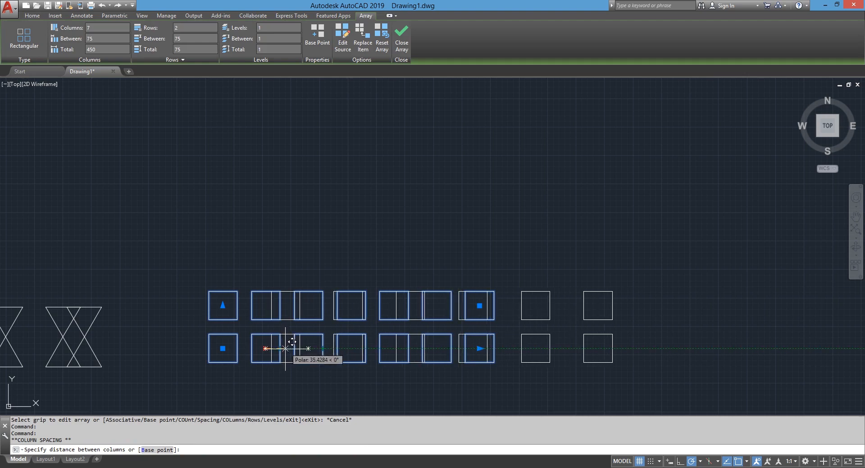
{"action": "left_click", "coordinate": [285, 348]}
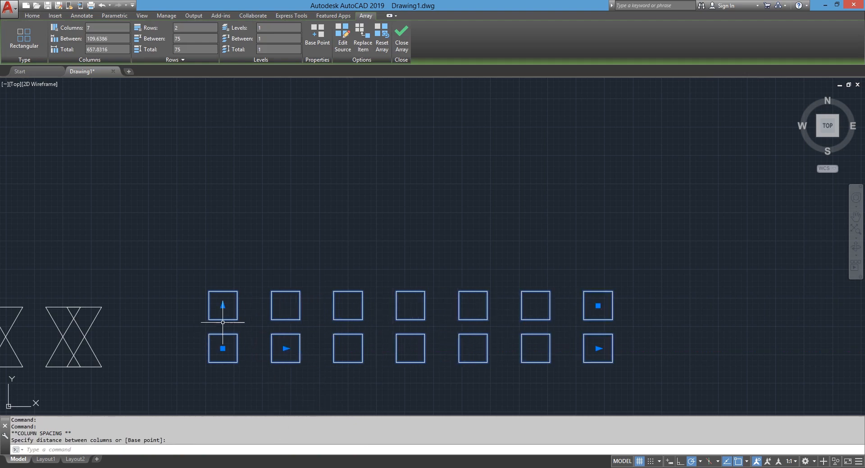
Extend the square array to four rows and widen its row spacing to 100 with the row grips
{"action": "left_click_drag", "start_coordinate": [222, 306], "coordinate": [224, 272]}
{"action": "left_click", "coordinate": [224, 272]}
{"action": "left_click", "coordinate": [223, 305]}
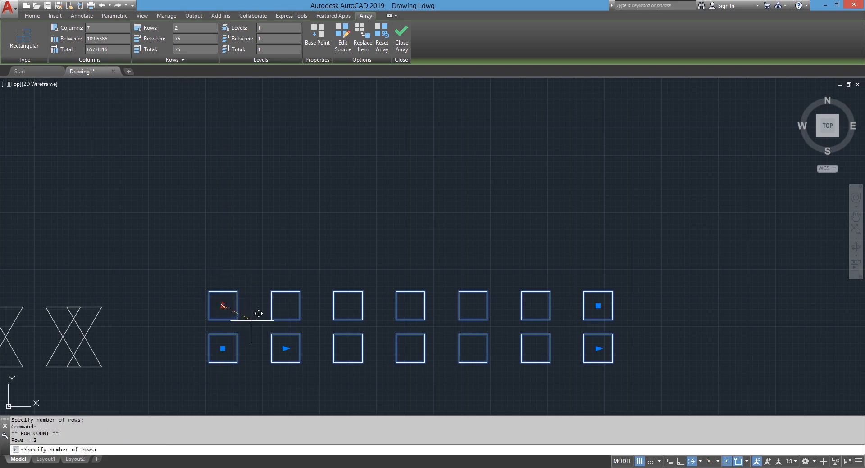
{"action": "left_click", "coordinate": [228, 210]}
{"action": "left_click", "coordinate": [223, 306]}
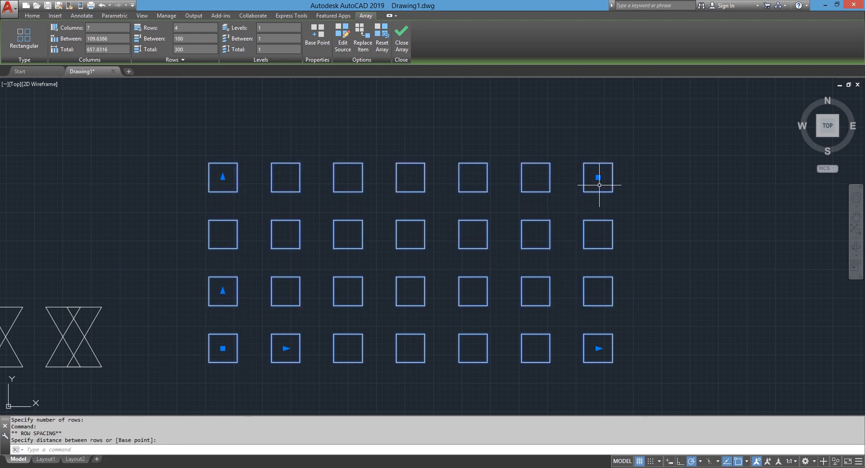
Reduce the square array to four columns and two rows with its corner grip and move it up and to the right
{"action": "left_click", "coordinate": [598, 178]}
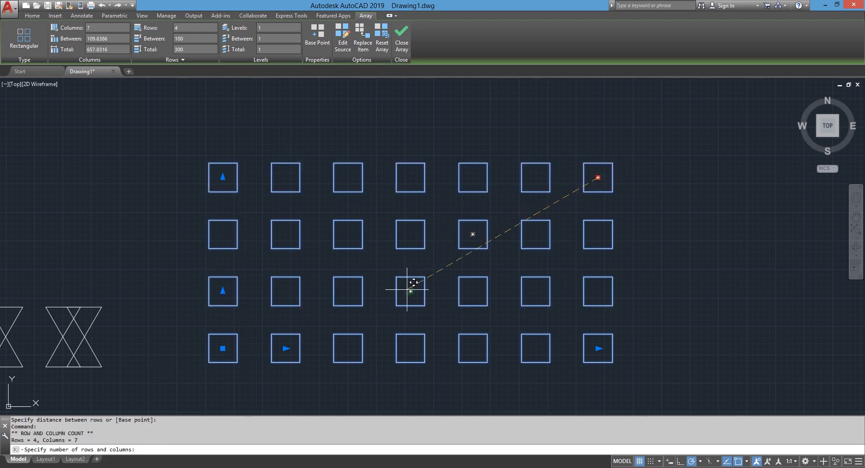
{"action": "left_click", "coordinate": [376, 350]}
{"action": "left_click", "coordinate": [223, 349]}
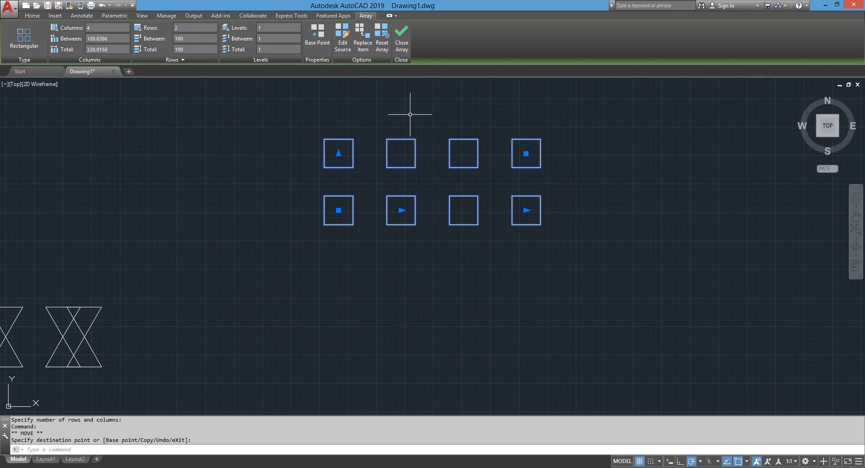
{"action": "key", "text": "Escape"}
{"action": "middle_click_drag", "start_coordinate": [236, 160], "coordinate": [249, 179]}
Draw a circle with a radius of about 91 in the empty area to the right of the square array
{"action": "left_click", "coordinate": [195, 49]}
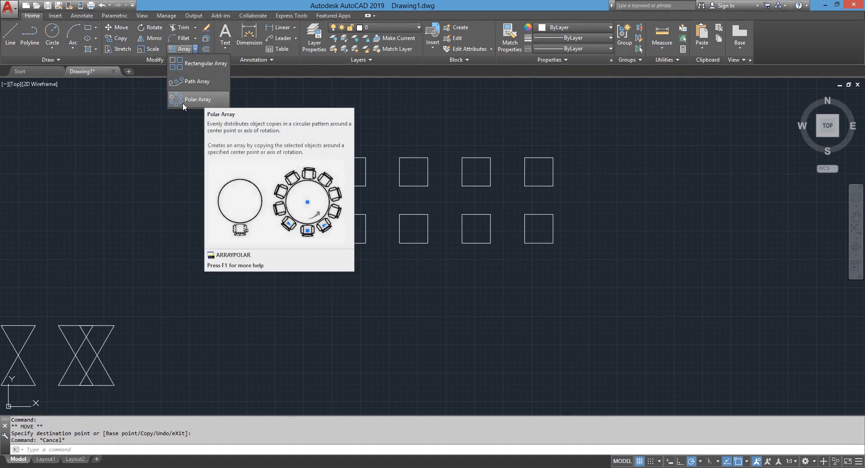
{"action": "middle_click_drag", "start_coordinate": [599, 206], "coordinate": [340, 214]}
{"action": "middle_click_drag", "start_coordinate": [519, 220], "coordinate": [360, 183]}
{"action": "type", "text": "c"}
{"action": "key", "text": "Return"}
{"action": "left_click", "coordinate": [471, 239]}
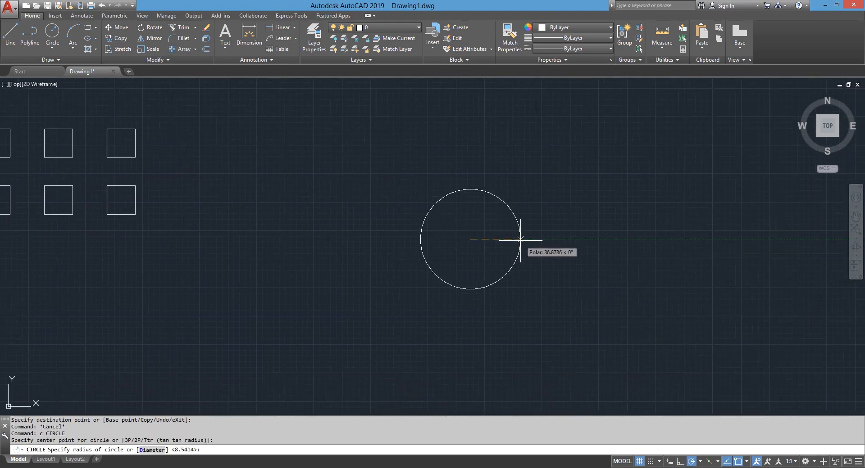
{"action": "left_click", "coordinate": [522, 246]}
{"action": "key", "text": "Escape"}
Draw a small circle centred on the top quadrant of the large circle
{"action": "key", "text": "Return"}
{"action": "left_click", "coordinate": [470, 187]}
{"action": "scroll", "coordinate": [471, 188], "scroll_direction": "up", "scroll_amount": 4}
{"action": "left_click", "coordinate": [493, 187]}
{"action": "key", "text": "Escape"}
{"action": "scroll", "coordinate": [497, 155], "scroll_direction": "down", "scroll_amount": 2}
Create a polar array of the small circle around the large circle's centre with 8 items
{"action": "left_click", "coordinate": [194, 48]}
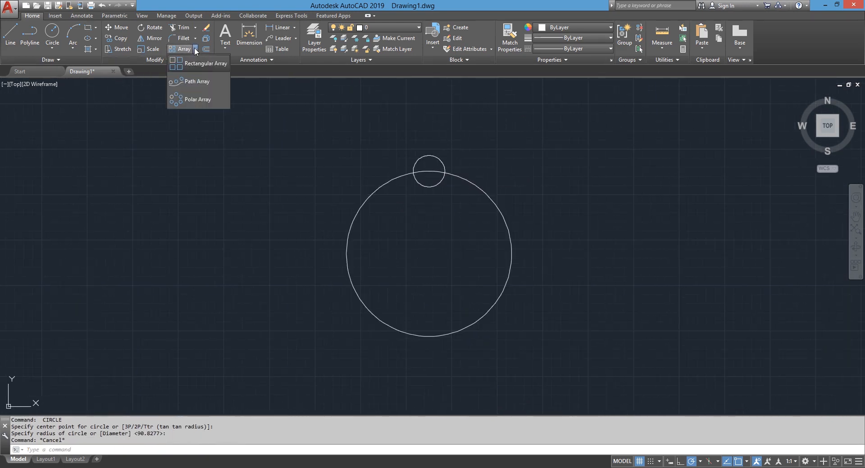
{"action": "left_click", "coordinate": [189, 100]}
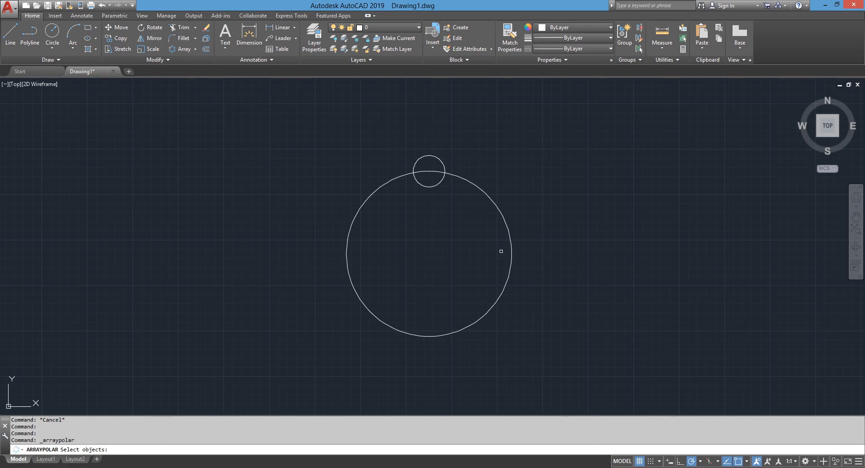
{"action": "left_click", "coordinate": [429, 155]}
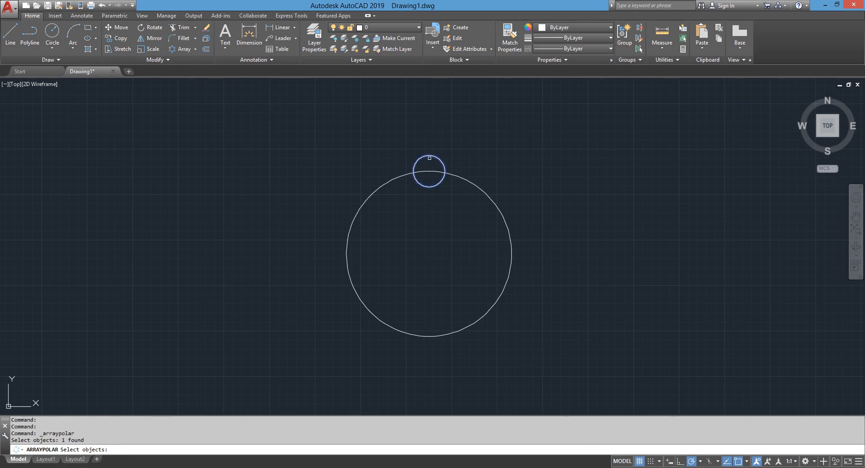
{"action": "key", "text": "Return"}
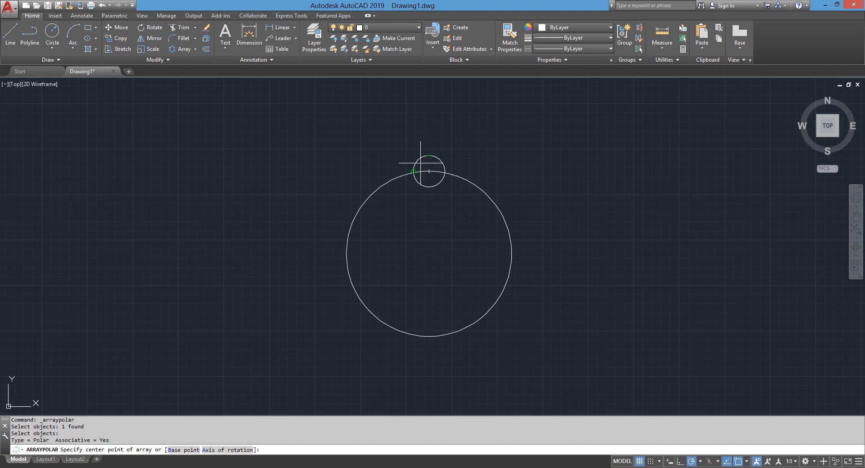
{"action": "left_click", "coordinate": [432, 255]}
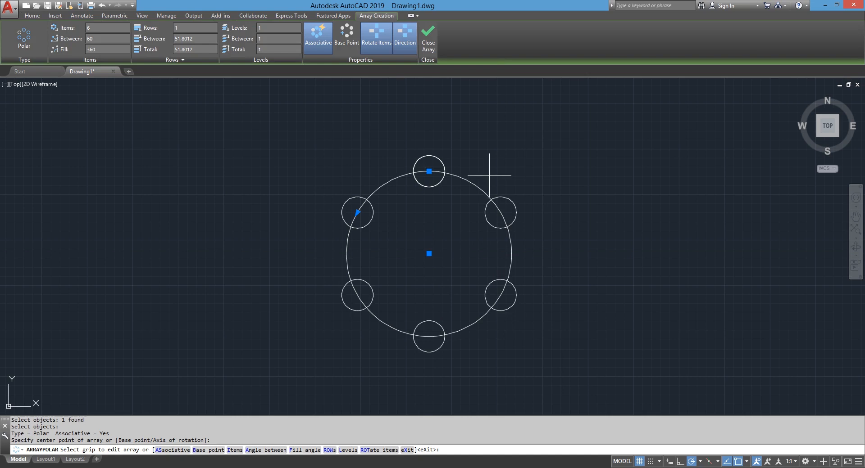
{"action": "left_click", "coordinate": [101, 33]}
{"action": "type", "text": "8"}
{"action": "key", "text": "Return"}
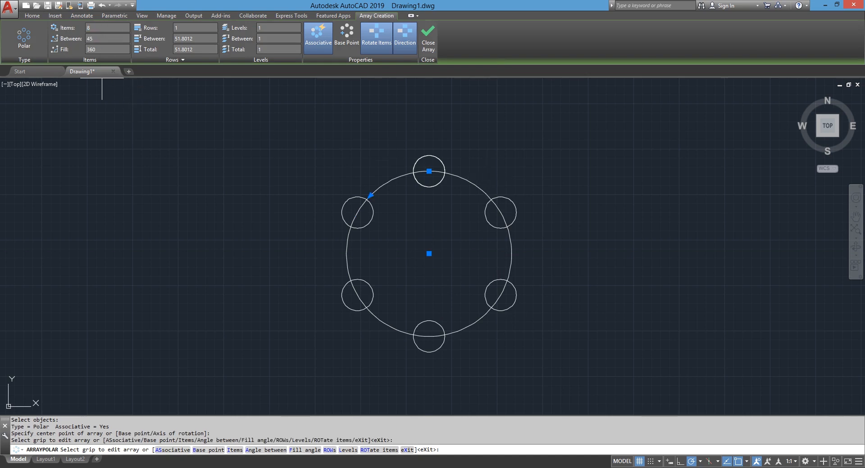
Set the polar array's fill angle to 180 degrees with 26 degrees between items
{"action": "middle_click_drag", "start_coordinate": [353, 289], "coordinate": [304, 282]}
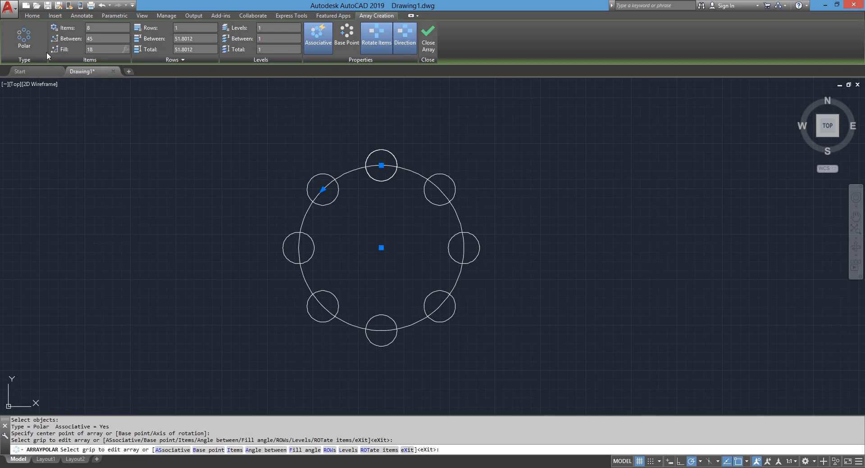
{"action": "type", "text": "26"}
{"action": "key", "text": "Return"}
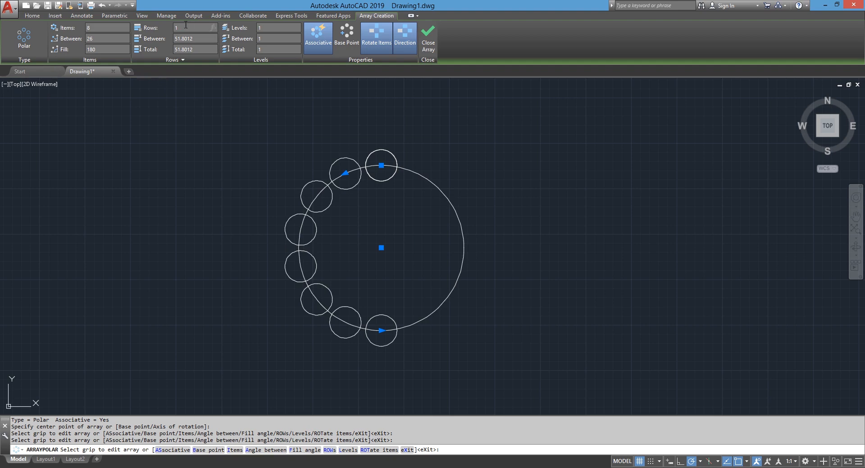
Set the polar array of small circles to 3 rows and finish the array
{"action": "key", "text": "Return"}
{"action": "middle_click_drag", "start_coordinate": [242, 173], "coordinate": [246, 182]}
{"action": "scroll", "coordinate": [246, 180], "scroll_direction": "down", "scroll_amount": 2}
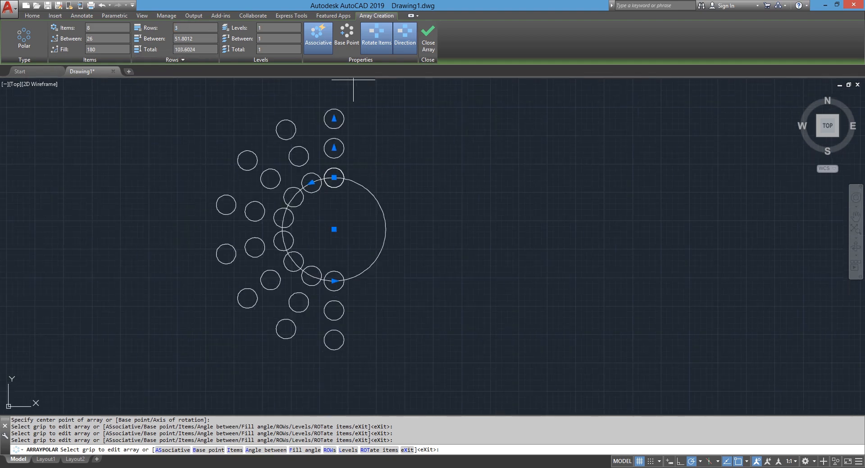
{"action": "left_click", "coordinate": [421, 247]}
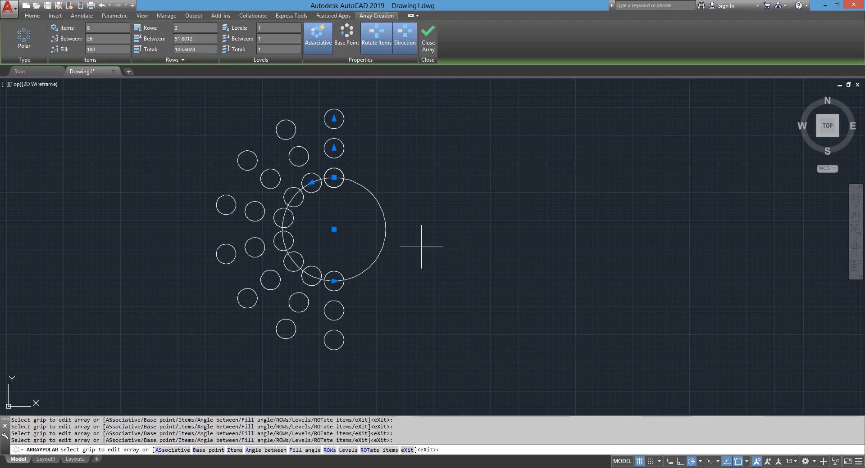
{"action": "key", "text": "Return"}
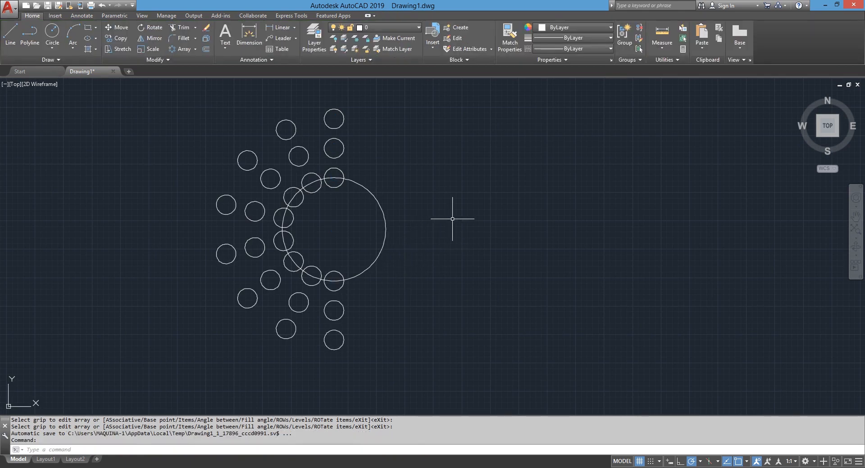
{"action": "scroll", "coordinate": [387, 237], "scroll_direction": "up", "scroll_amount": 2}
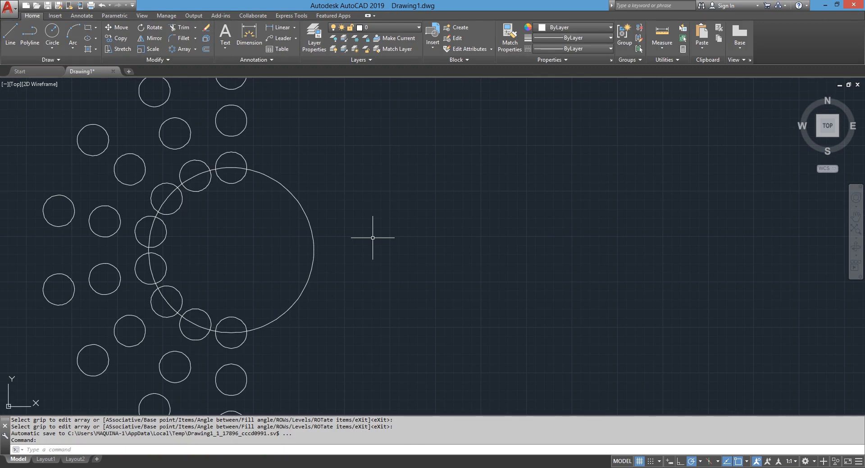
{"action": "type", "text": "c"}
{"action": "key", "text": "Return"}
{"action": "left_click", "coordinate": [313, 250]}
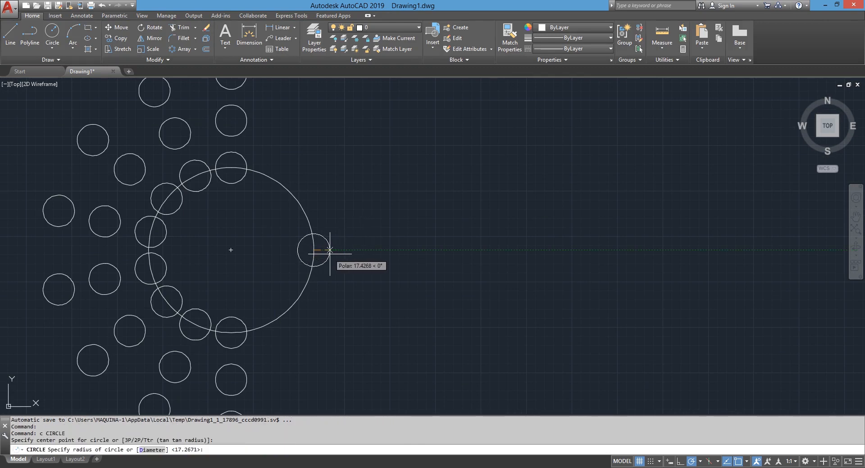
{"action": "key", "text": "Escape"}
{"action": "left_click", "coordinate": [330, 251]}
{"action": "left_click", "coordinate": [321, 253]}
{"action": "key", "text": "Escape"}
Draw a small circle of about 18.4 radius centred on the right quadrant of the large circle
{"action": "key", "text": "Return"}
{"action": "left_click", "coordinate": [314, 251]}
{"action": "left_click", "coordinate": [330, 250]}
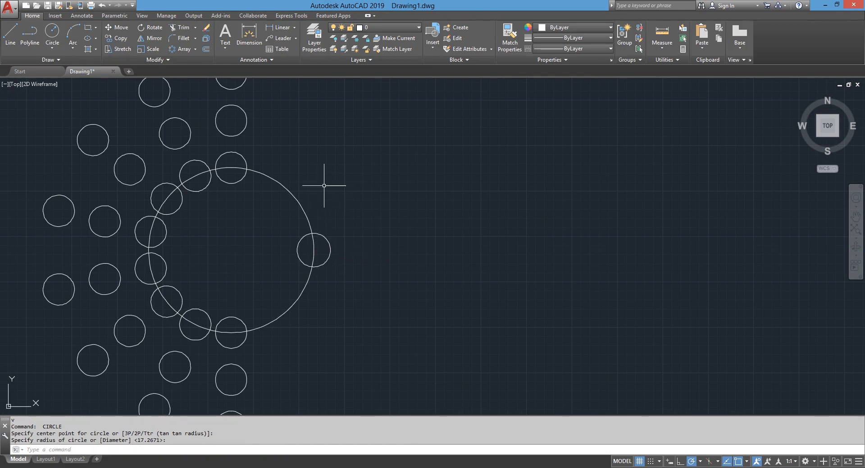
Create a 6-item polar array of the right-hand small circle, centred on its upper intersection with the large circle
{"action": "left_click", "coordinate": [195, 50]}
{"action": "left_click", "coordinate": [193, 94]}
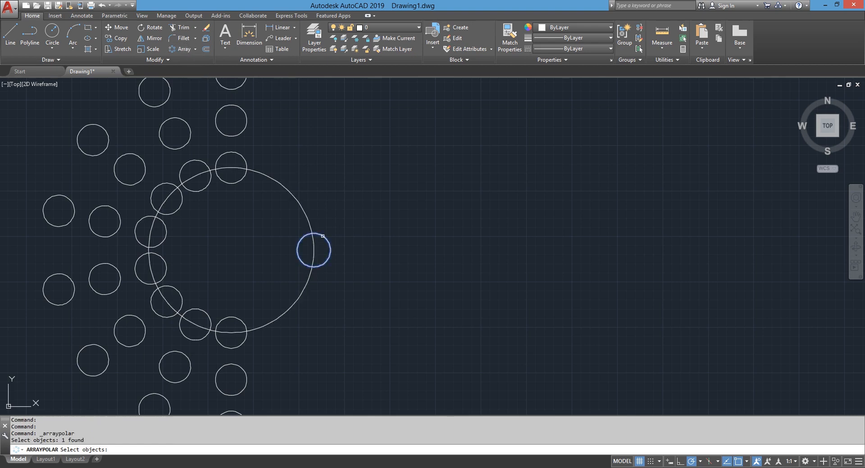
{"action": "left_click", "coordinate": [328, 246]}
{"action": "key", "text": "Return"}
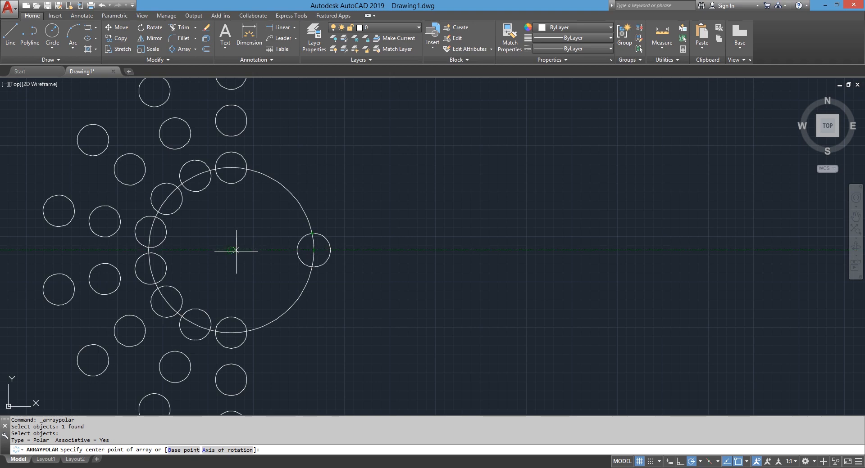
{"action": "scroll", "coordinate": [312, 234], "scroll_direction": "up", "scroll_amount": 5}
{"action": "left_click", "coordinate": [312, 231]}
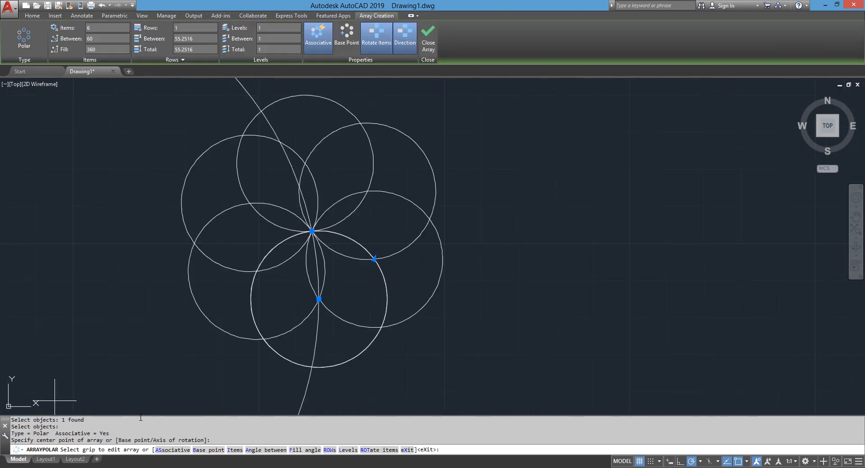
{"action": "scroll", "coordinate": [306, 288], "scroll_direction": "down", "scroll_amount": 6}
{"action": "scroll", "coordinate": [313, 301], "scroll_direction": "up", "scroll_amount": 4}
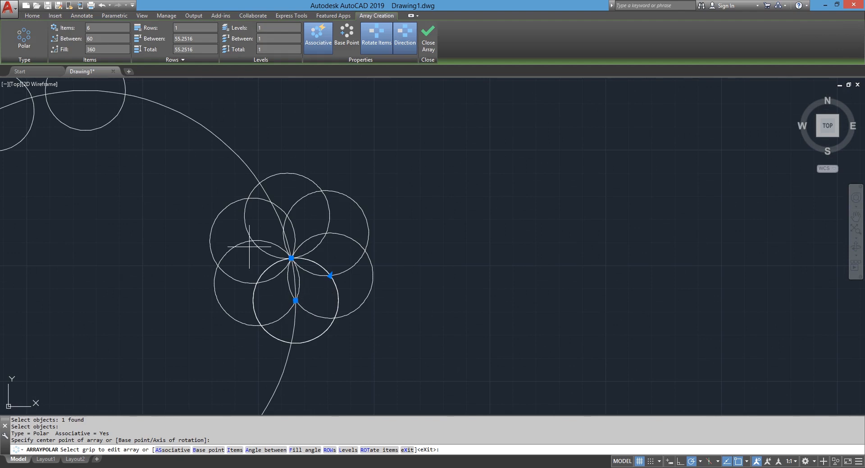
{"action": "scroll", "coordinate": [238, 256], "scroll_direction": "down", "scroll_amount": 4}
{"action": "scroll", "coordinate": [207, 299], "scroll_direction": "up", "scroll_amount": 4}
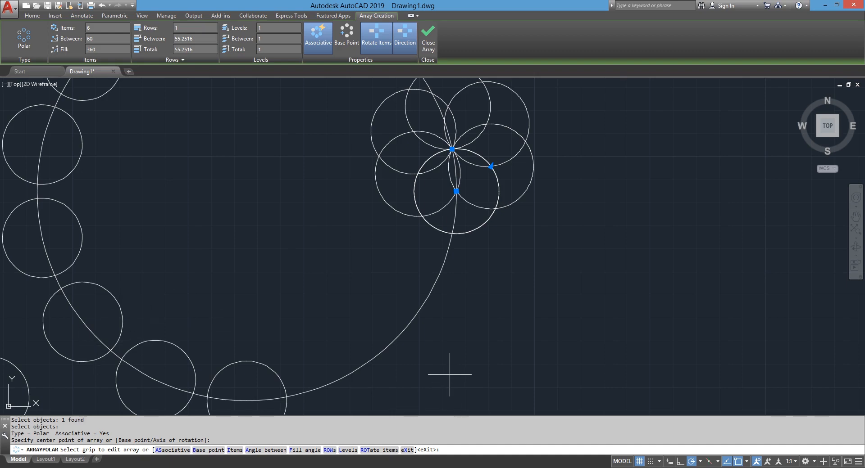
{"action": "key", "text": "Escape"}
{"action": "key", "text": "Escape"}
Draw a wavy five-point spline in the empty area to the right of the circular arrays
{"action": "scroll", "coordinate": [449, 375], "scroll_direction": "down", "scroll_amount": 3}
{"action": "type", "text": "sp"}
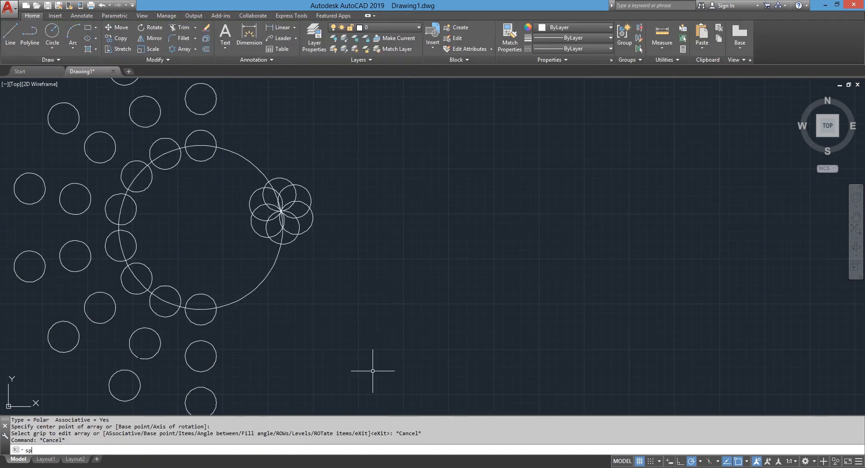
{"action": "key", "text": "Return"}
{"action": "left_click", "coordinate": [402, 318]}
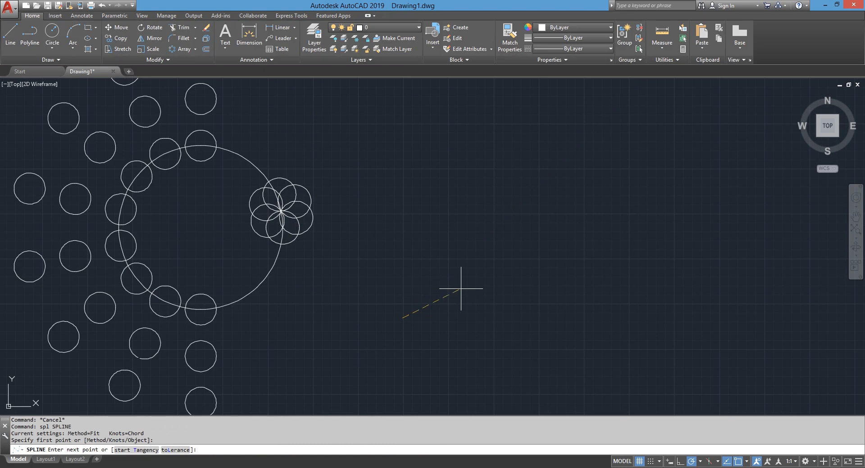
{"action": "left_click", "coordinate": [460, 289]}
{"action": "left_click", "coordinate": [545, 320]}
{"action": "left_click", "coordinate": [608, 295]}
{"action": "left_click", "coordinate": [666, 308]}
{"action": "key", "text": "Return"}
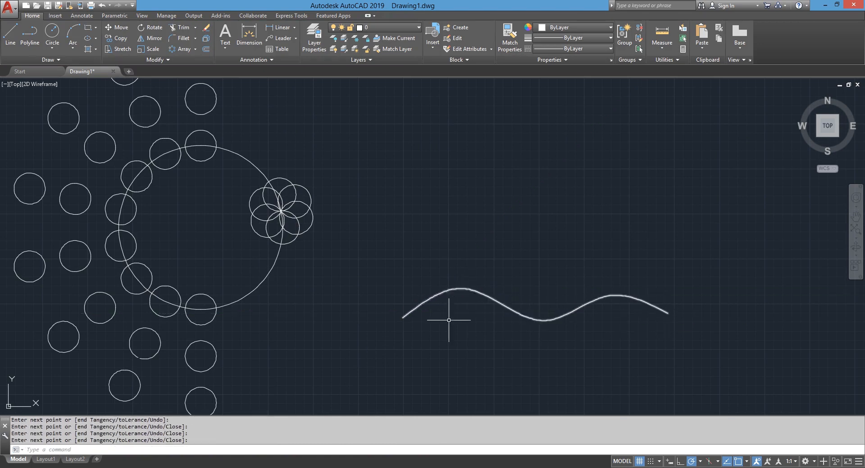
Draw a small circle just above the left end of the spline
{"action": "scroll", "coordinate": [386, 319], "scroll_direction": "up", "scroll_amount": 2}
{"action": "type", "text": "c"}
{"action": "key", "text": "Return"}
{"action": "left_click", "coordinate": [419, 281]}
{"action": "left_click", "coordinate": [429, 291]}
{"action": "key", "text": "Return"}
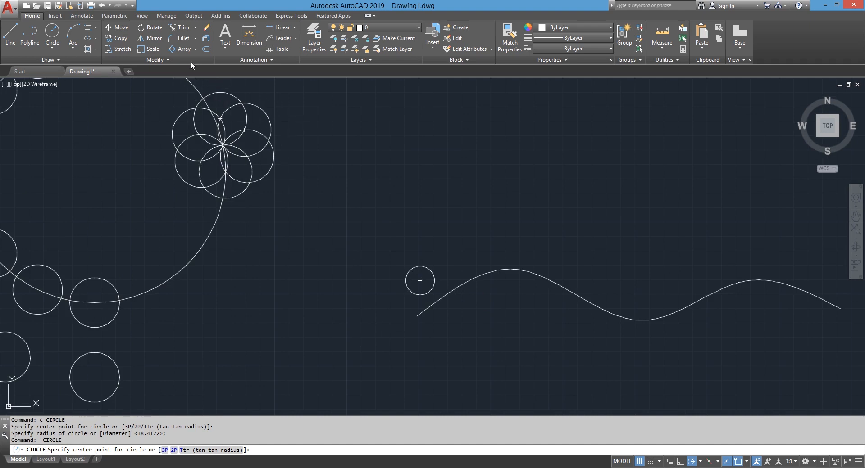
Create a path array of the small circle along the spline
{"action": "left_click", "coordinate": [194, 49]}
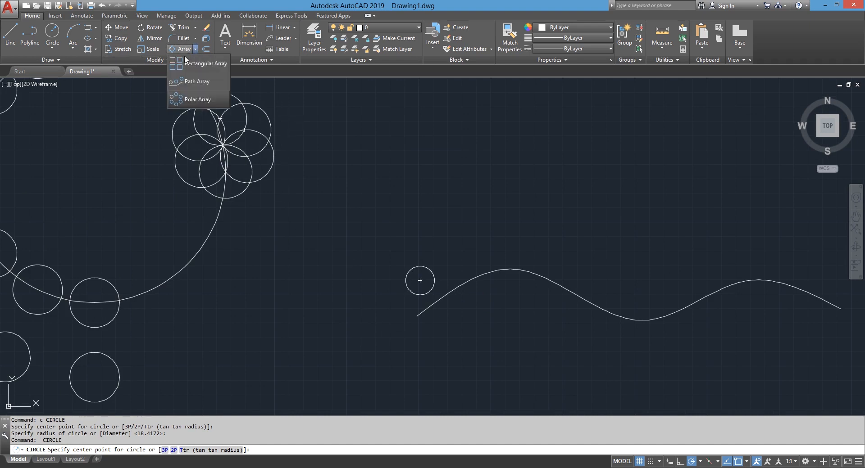
{"action": "left_click", "coordinate": [210, 82]}
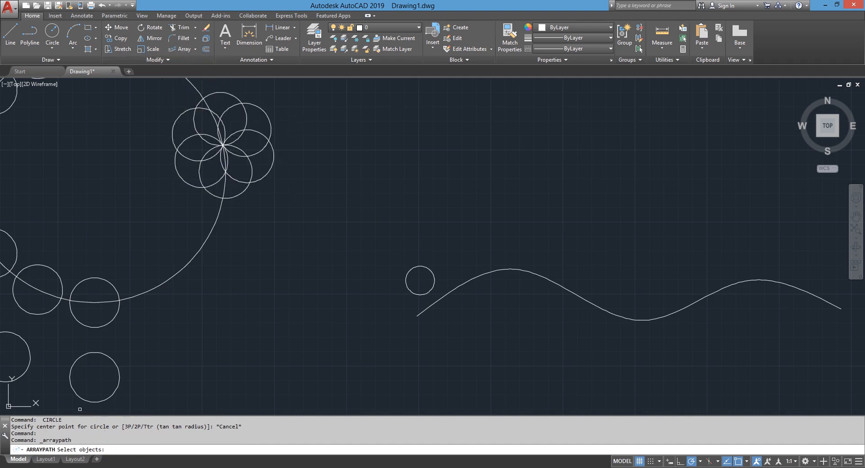
{"action": "left_click", "coordinate": [459, 236]}
{"action": "left_click", "coordinate": [401, 290]}
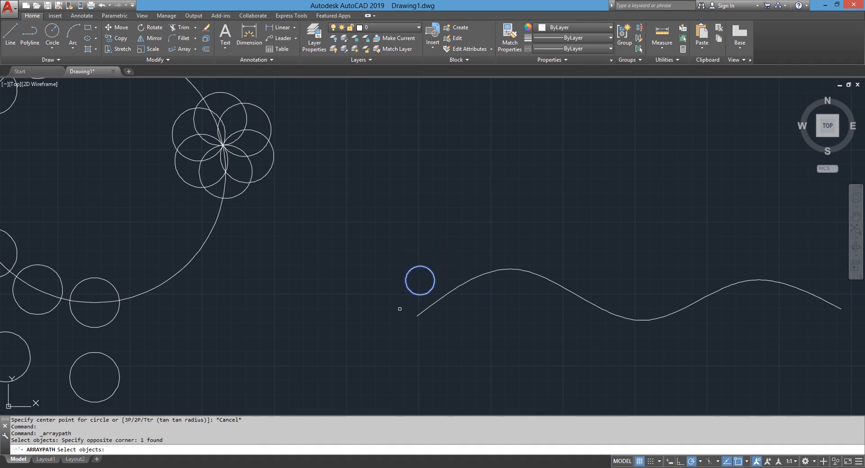
{"action": "key", "text": "Return"}
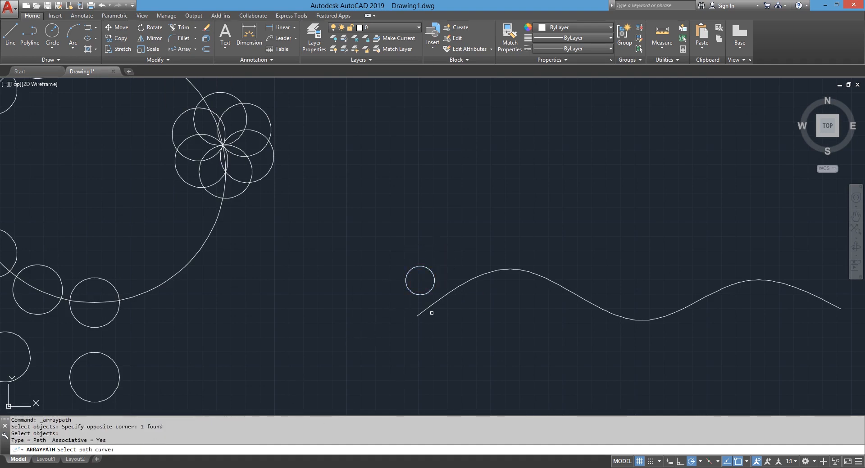
{"action": "left_click", "coordinate": [432, 305]}
{"action": "middle_click_drag", "start_coordinate": [450, 382], "coordinate": [373, 362]}
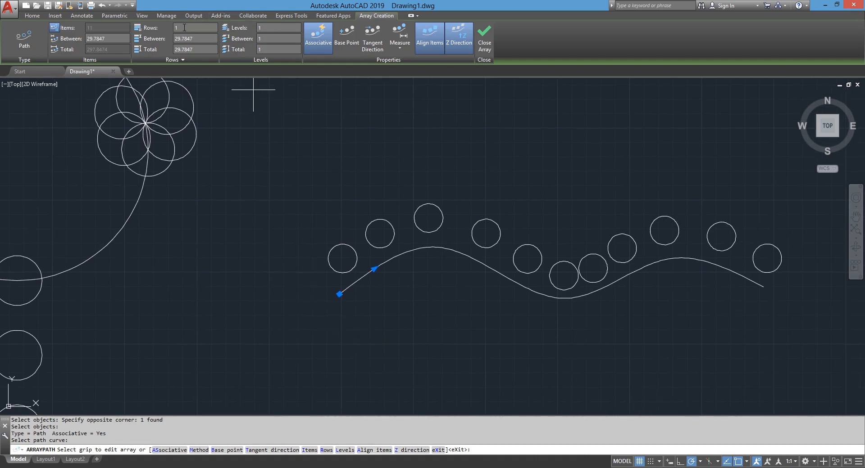
Set the path array's item spacing to 15
{"action": "left_click", "coordinate": [117, 42]}
{"action": "type", "text": "15"}
{"action": "key", "text": "Return"}
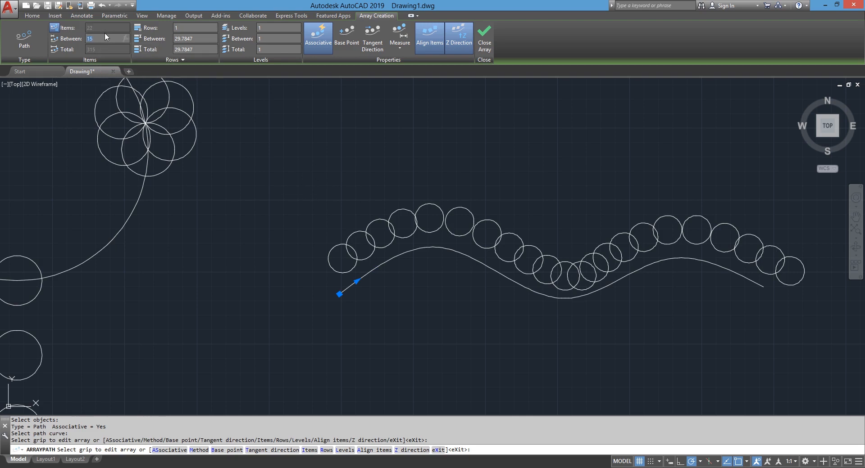
Set the path array's item spacing to 30 and finish the array
{"action": "type", "text": "30"}
{"action": "key", "text": "Return"}
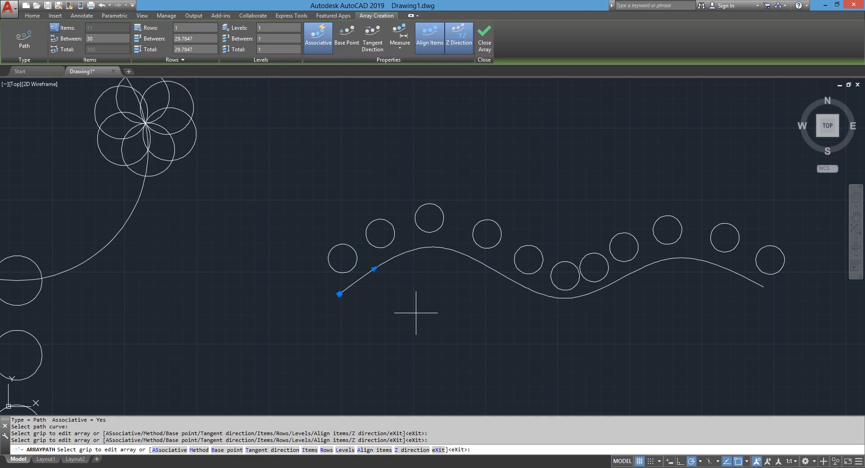
{"action": "scroll", "coordinate": [343, 293], "scroll_direction": "down", "scroll_amount": 5}
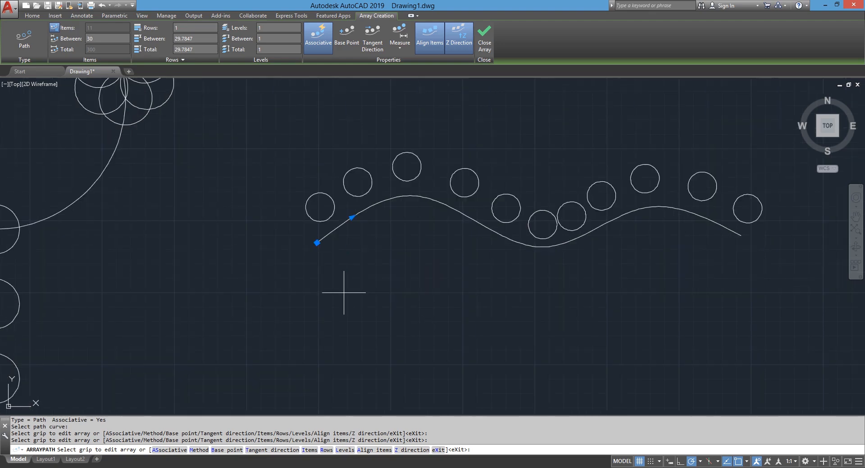
{"action": "scroll", "coordinate": [339, 289], "scroll_direction": "up", "scroll_amount": 2}
{"action": "key", "text": "Escape"}
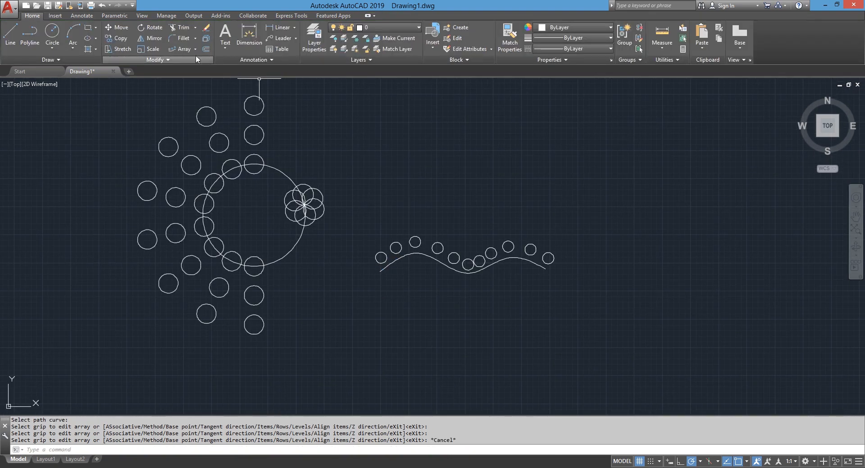
{"action": "left_click", "coordinate": [195, 48]}
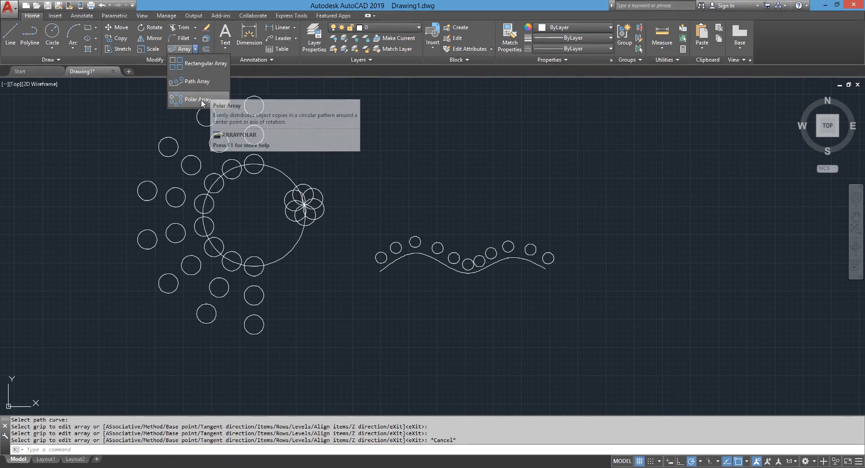
{"action": "left_click", "coordinate": [213, 67]}
{"action": "mouse_move", "coordinate": [123, 177]}
{"action": "middle_mouse_down"}
{"action": "mouse_move", "coordinate": [271, 129]}
{"action": "mouse_move", "coordinate": [270, 180]}
{"action": "mouse_move", "coordinate": [279, 189]}
{"action": "middle_mouse_up"}
{"action": "middle_click_drag", "start_coordinate": [161, 236], "coordinate": [217, 268]}
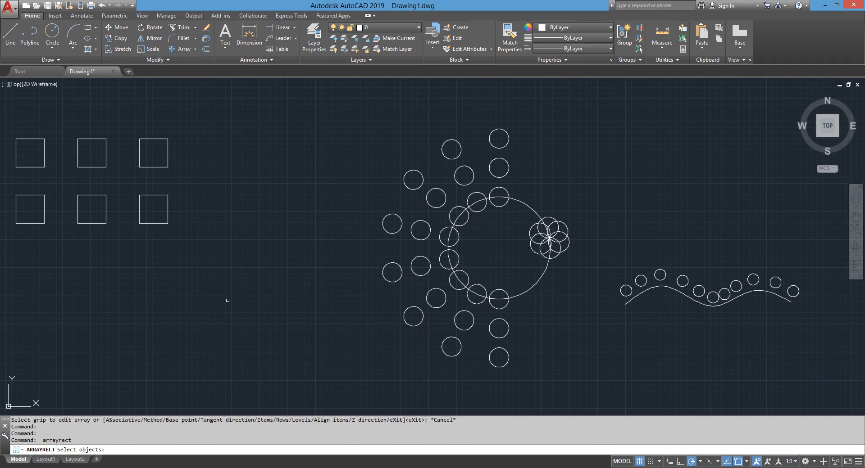
{"action": "middle_click_drag", "start_coordinate": [184, 375], "coordinate": [254, 257]}
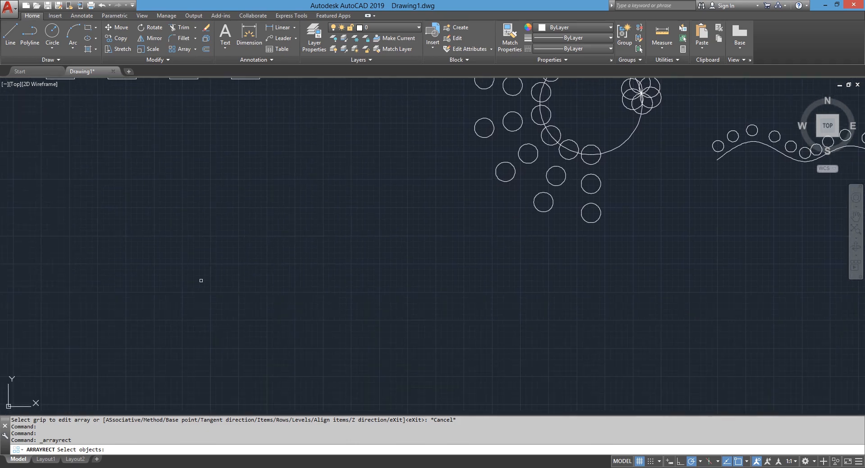
{"action": "middle_click_drag", "start_coordinate": [121, 162], "coordinate": [270, 89]}
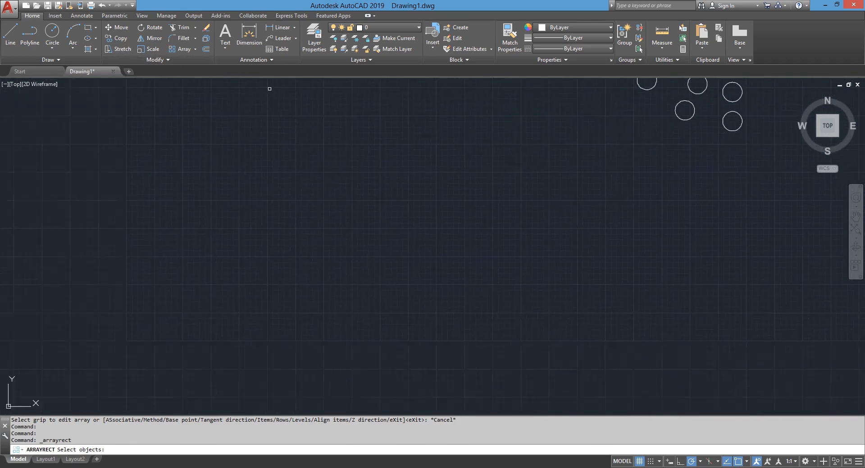
{"action": "scroll", "coordinate": [269, 89], "scroll_direction": "down", "scroll_amount": 2}
{"action": "scroll", "coordinate": [103, 318], "scroll_direction": "up", "scroll_amount": 2}
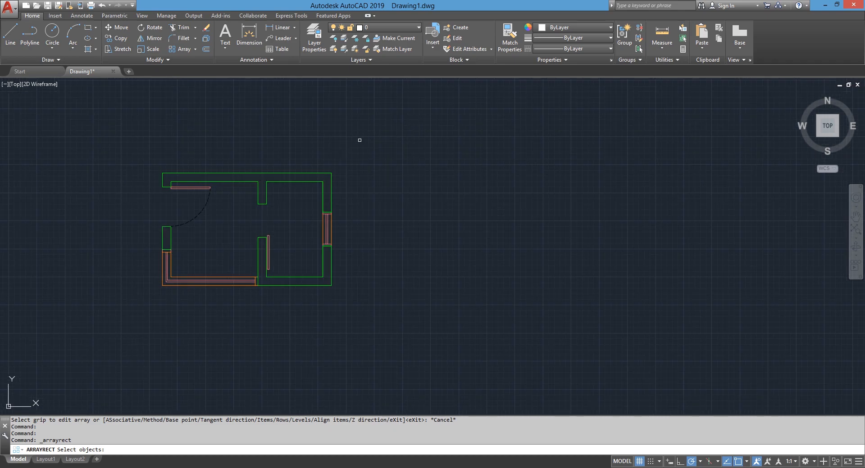
{"action": "scroll", "coordinate": [306, 159], "scroll_direction": "up", "scroll_amount": 2}
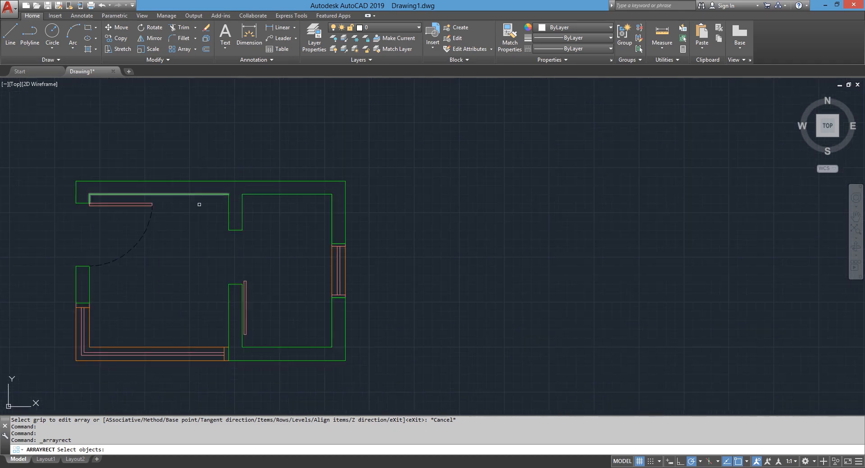
{"action": "middle_click_drag", "start_coordinate": [349, 121], "coordinate": [381, 114]}
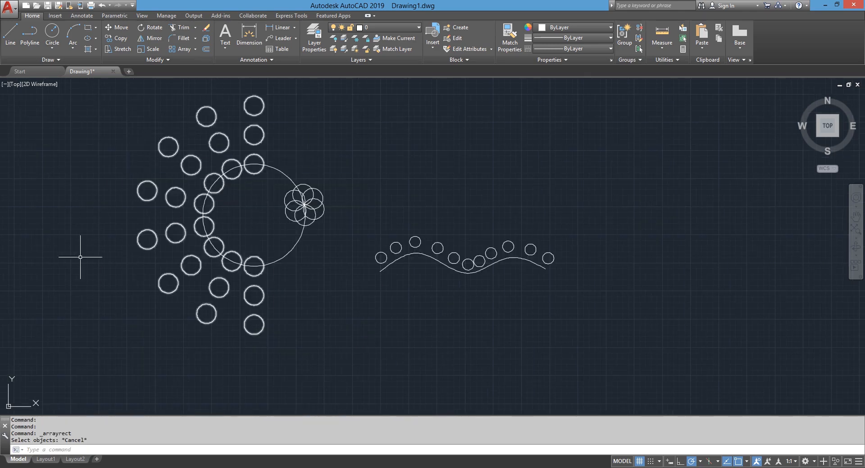
{"action": "key", "text": "Escape"}
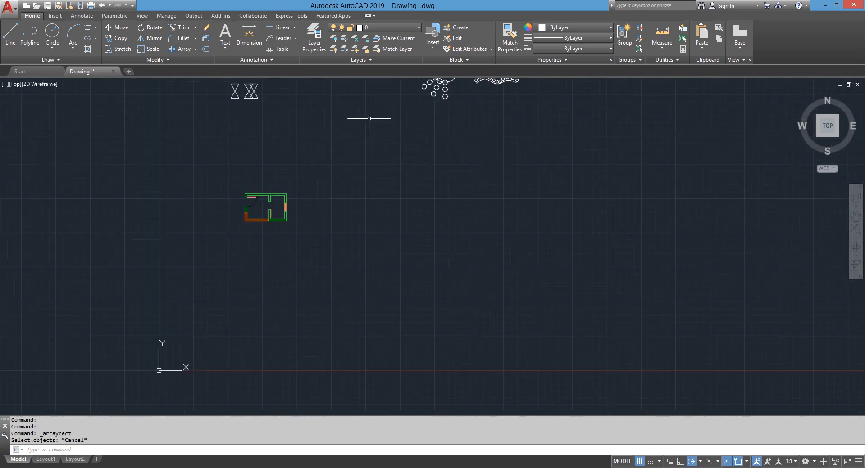
Examine the window in the floor plan's right exterior wall up close
{"action": "scroll", "coordinate": [258, 208], "scroll_direction": "up", "scroll_amount": 3}
{"action": "scroll", "coordinate": [383, 199], "scroll_direction": "up", "scroll_amount": 4}
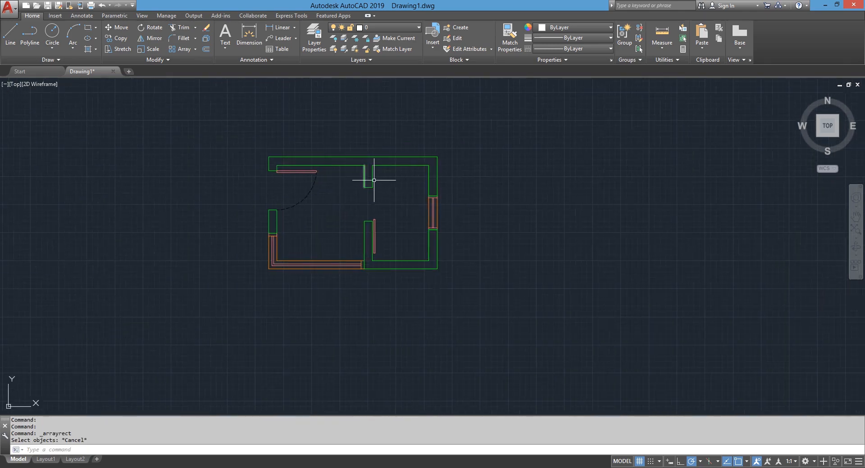
{"action": "scroll", "coordinate": [367, 309], "scroll_direction": "up", "scroll_amount": 3}
{"action": "scroll", "coordinate": [386, 228], "scroll_direction": "down", "scroll_amount": 3}
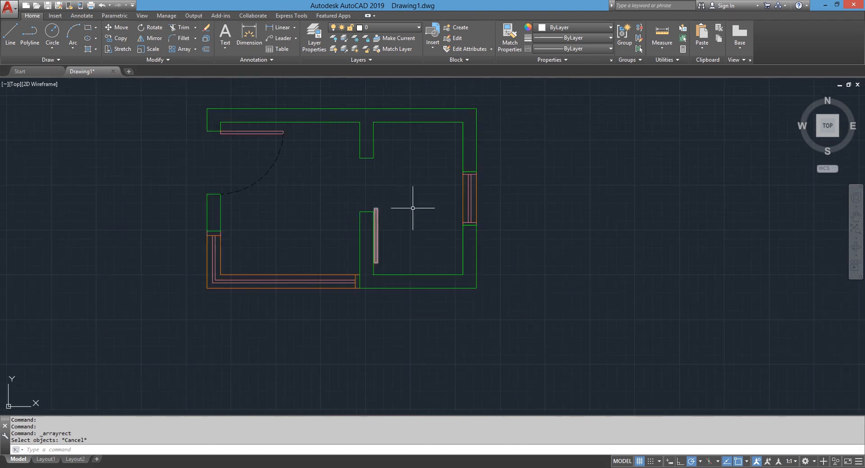
{"action": "scroll", "coordinate": [489, 172], "scroll_direction": "up", "scroll_amount": 3}
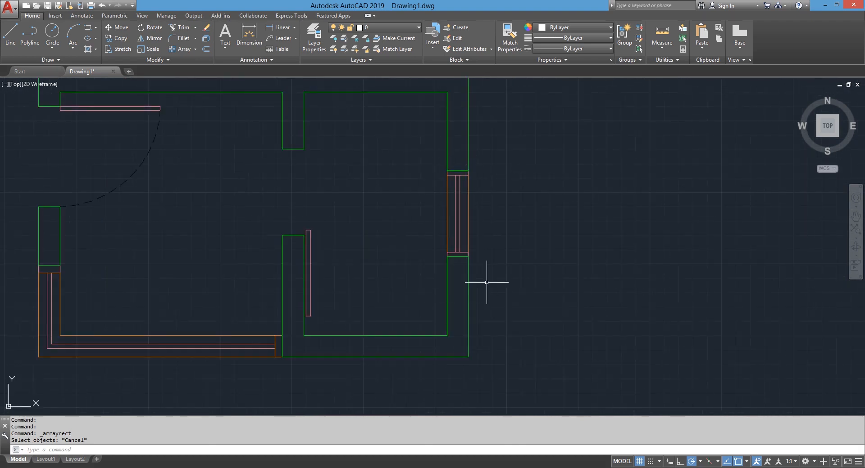
{"action": "middle_click_drag", "start_coordinate": [454, 96], "coordinate": [331, 145]}
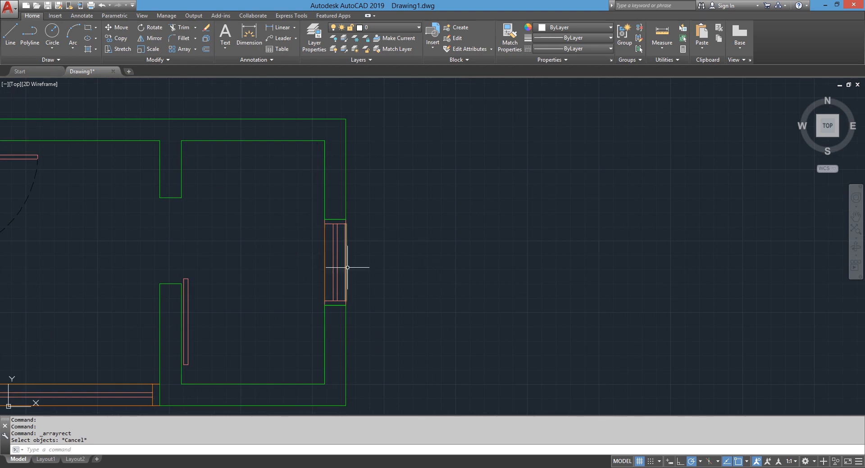
{"action": "left_click", "coordinate": [110, 49]}
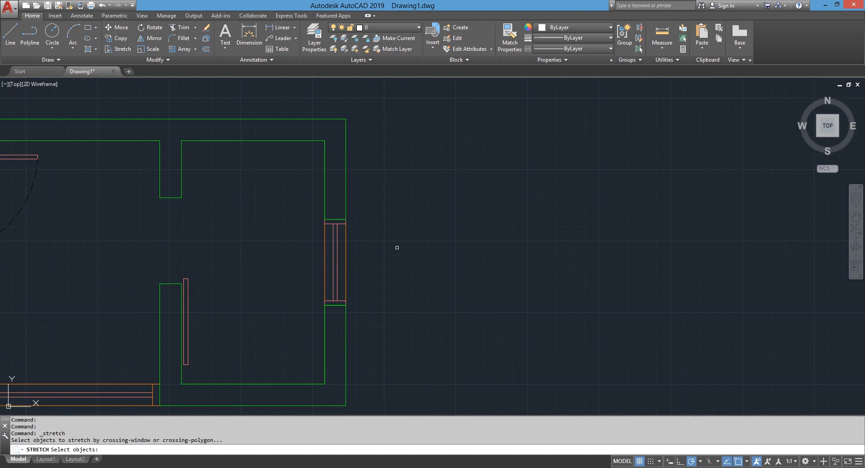
{"action": "left_click", "coordinate": [371, 199]}
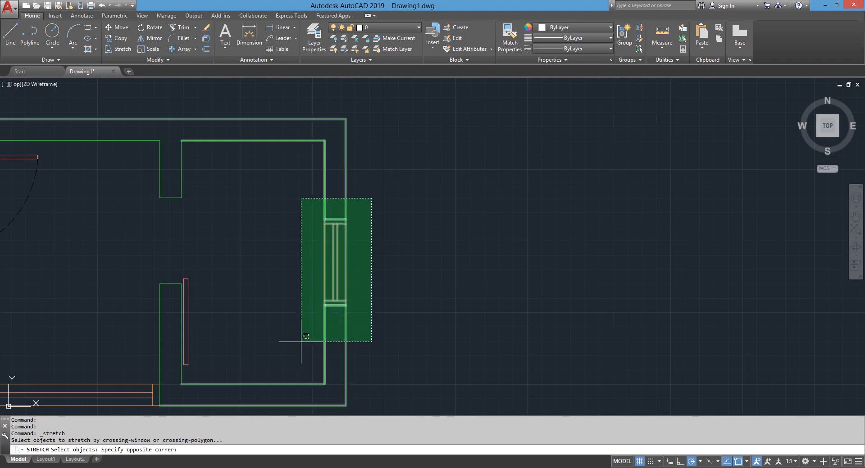
{"action": "left_click", "coordinate": [290, 245]}
{"action": "left_click", "coordinate": [381, 256]}
{"action": "left_click", "coordinate": [273, 331]}
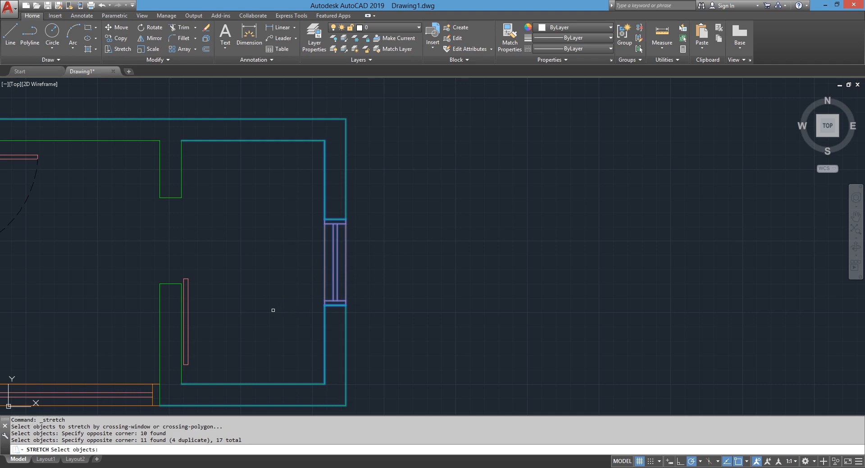
{"action": "key", "text": "Return"}
{"action": "key", "text": "Return"}
{"action": "key", "text": "Escape"}
{"action": "key", "text": "Escape"}
{"action": "key", "text": "Escape"}
Stretch the window in the right exterior wall, together with its adjoining wall ends, 20 units upward along the wall
{"action": "key", "text": "Return"}
{"action": "left_click", "coordinate": [369, 195]}
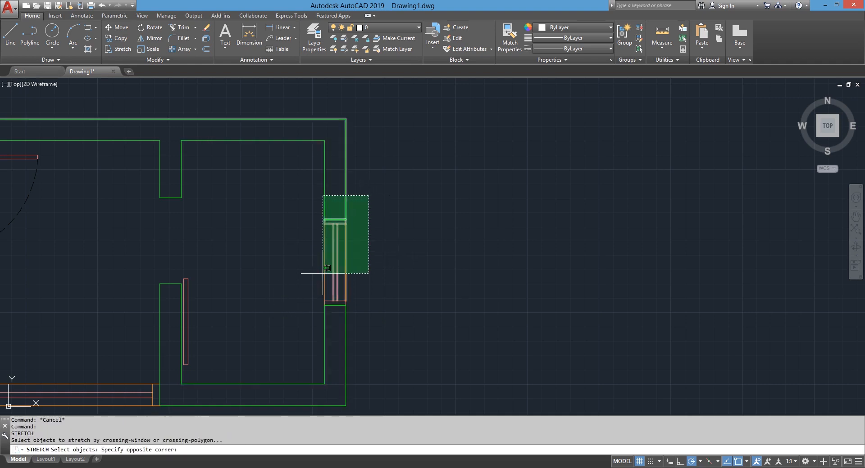
{"action": "left_click", "coordinate": [296, 332]}
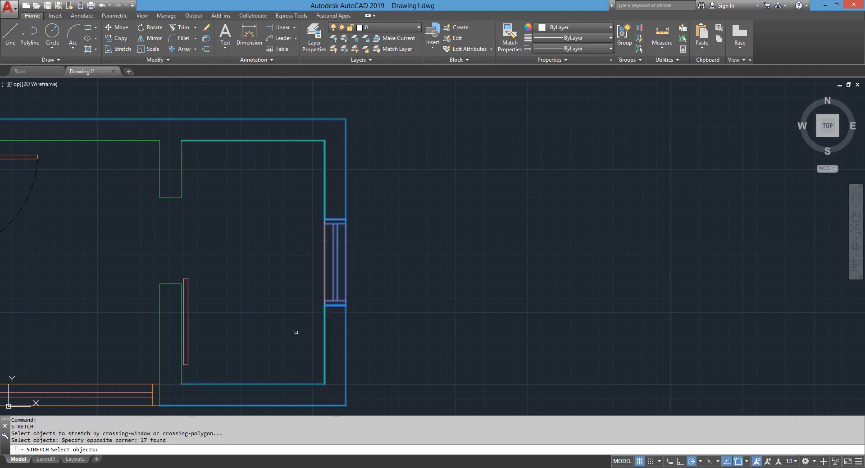
{"action": "key", "text": "Return"}
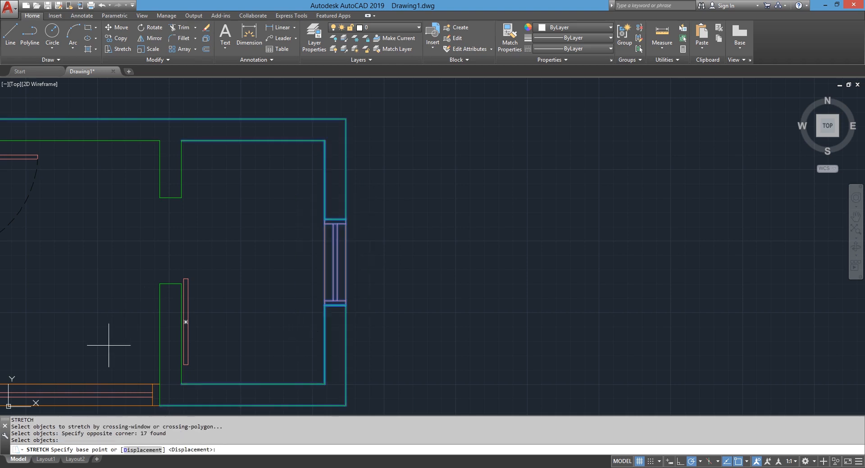
{"action": "left_click", "coordinate": [324, 219]}
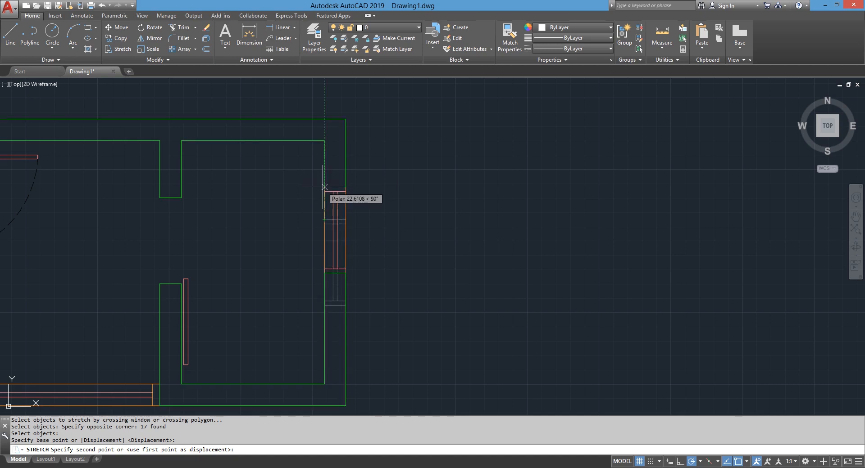
{"action": "key", "text": "Return"}
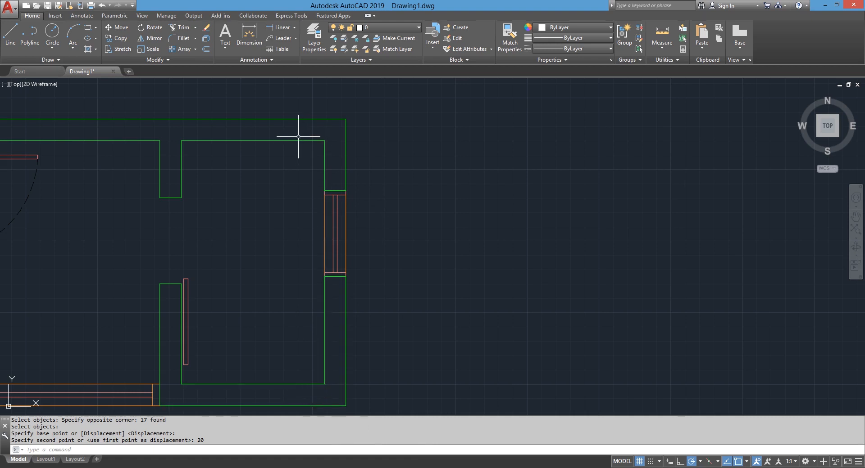
{"action": "left_click", "coordinate": [377, 173]}
{"action": "left_click", "coordinate": [289, 307]}
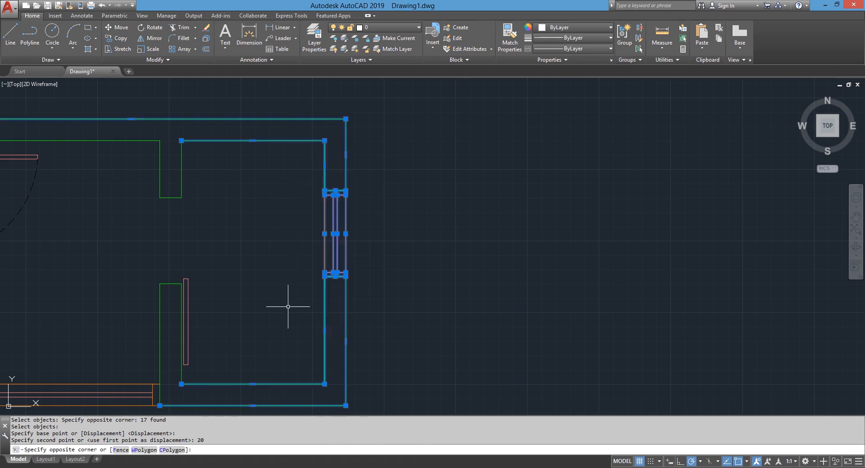
{"action": "key", "text": "Escape"}
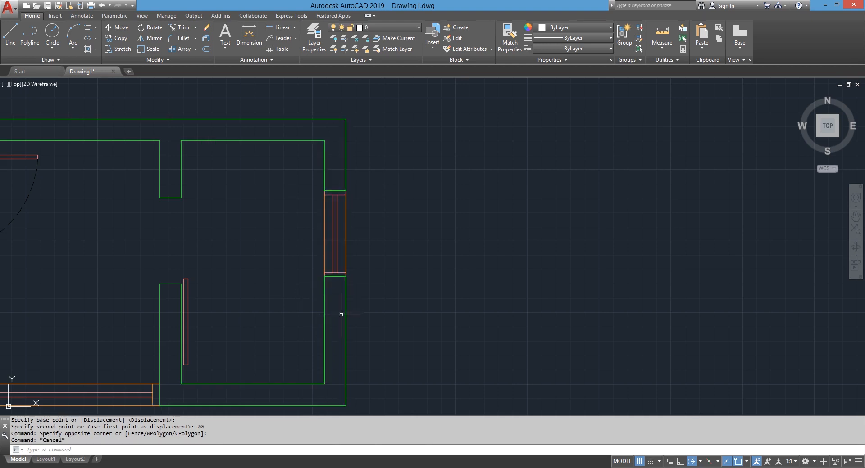
{"action": "key", "text": "Return"}
{"action": "left_click", "coordinate": [376, 167]}
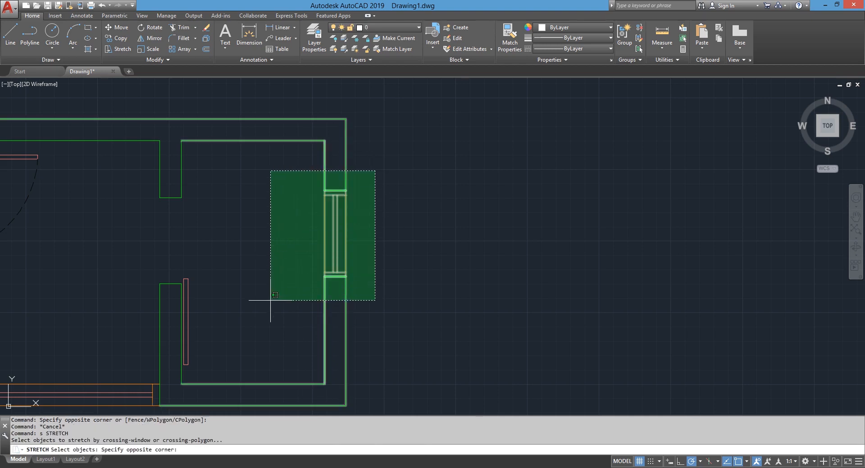
{"action": "left_click", "coordinate": [276, 279]}
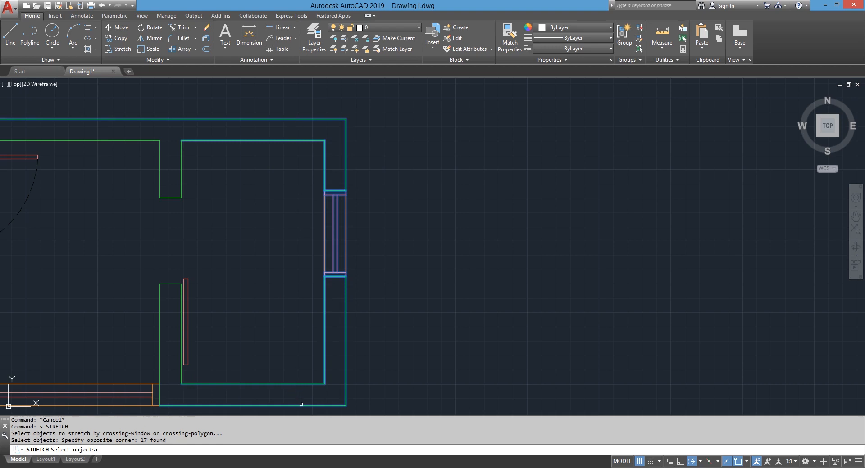
{"action": "key", "text": "Escape"}
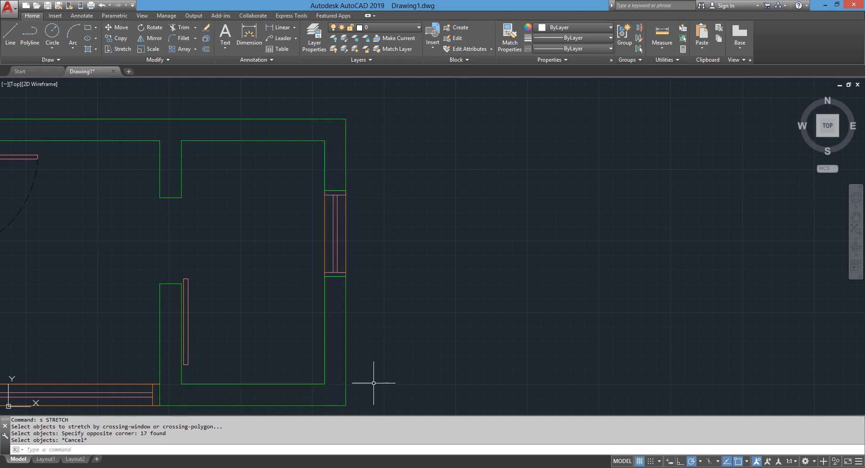
{"action": "key", "text": "Return"}
{"action": "scroll", "coordinate": [397, 179], "scroll_direction": "down", "scroll_amount": 5}
{"action": "scroll", "coordinate": [393, 162], "scroll_direction": "up", "scroll_amount": 2}
{"action": "left_click", "coordinate": [399, 150]}
{"action": "left_click", "coordinate": [329, 366]}
{"action": "key", "text": "Return"}
{"action": "scroll", "coordinate": [386, 294], "scroll_direction": "up", "scroll_amount": 2}
{"action": "left_click", "coordinate": [364, 260]}
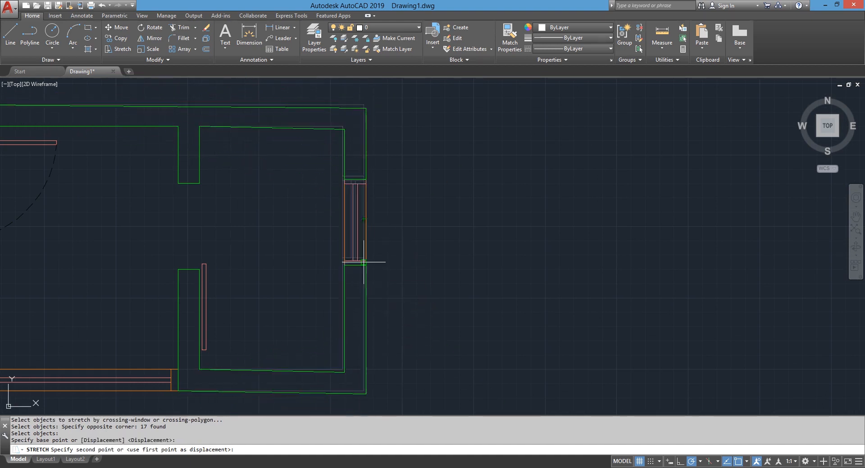
{"action": "key", "text": "Escape"}
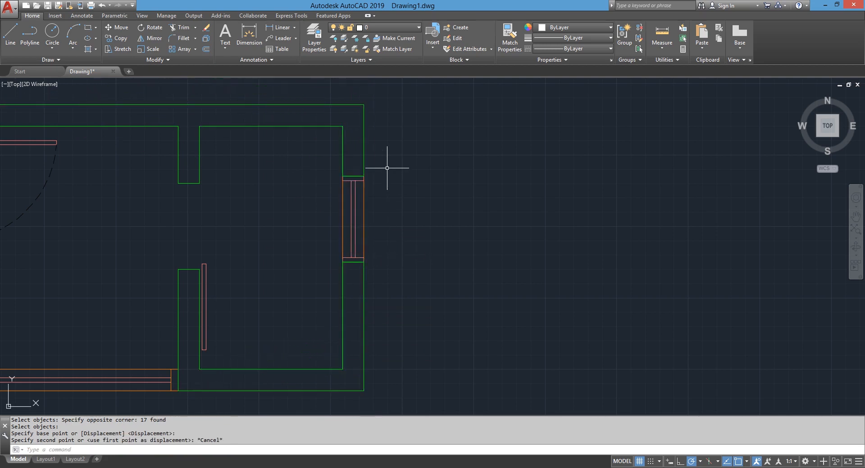
Stretch the right wall's window and its adjoining wall ends 40 units downward along the wall
{"action": "key", "text": "space"}
{"action": "left_click", "coordinate": [400, 158]}
{"action": "left_click", "coordinate": [292, 283]}
{"action": "key", "text": "Return"}
{"action": "left_click", "coordinate": [311, 190]}
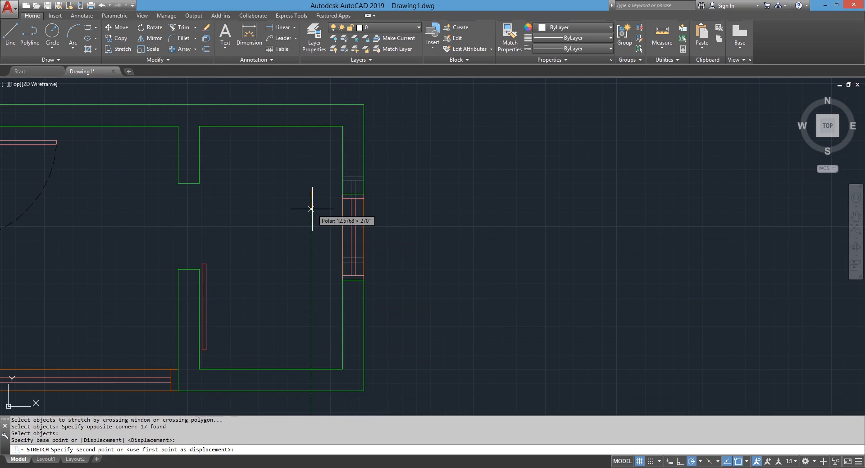
{"action": "key", "text": "Return"}
Measure the width of the doorway opening between the two ends of the interior partition wall
{"action": "scroll", "coordinate": [278, 289], "scroll_direction": "up", "scroll_amount": 2}
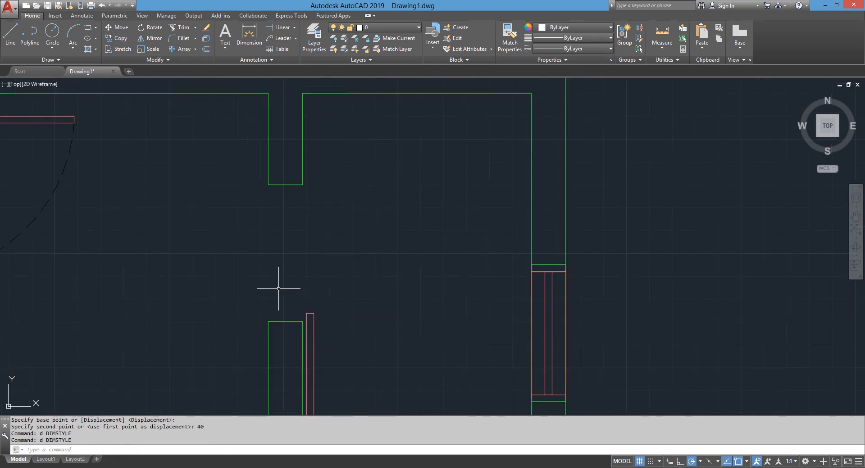
{"action": "type", "text": "di"}
{"action": "key", "text": "Return"}
{"action": "left_click", "coordinate": [268, 322]}
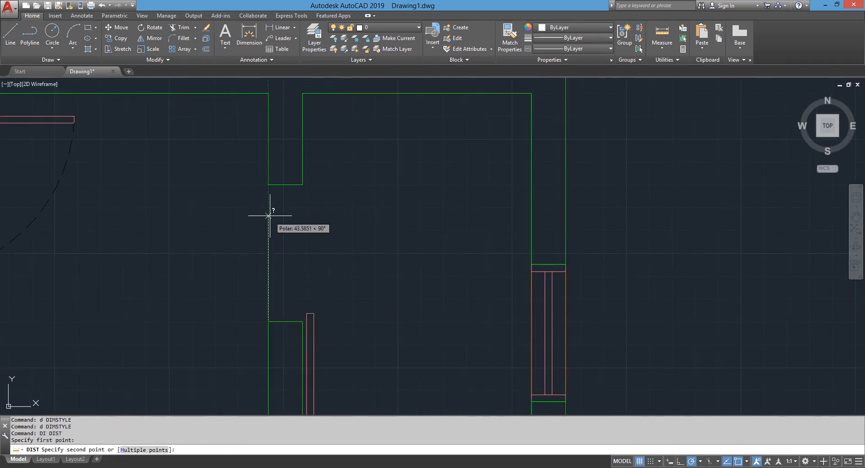
{"action": "left_click", "coordinate": [268, 184]}
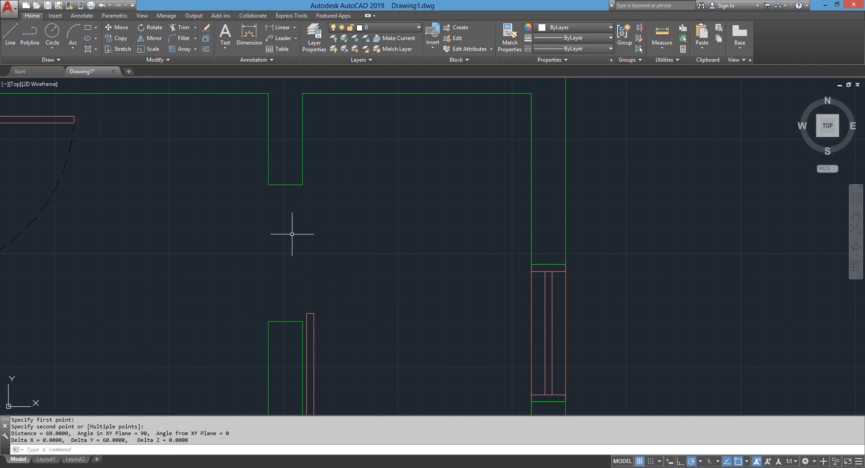
{"action": "key", "text": "Escape"}
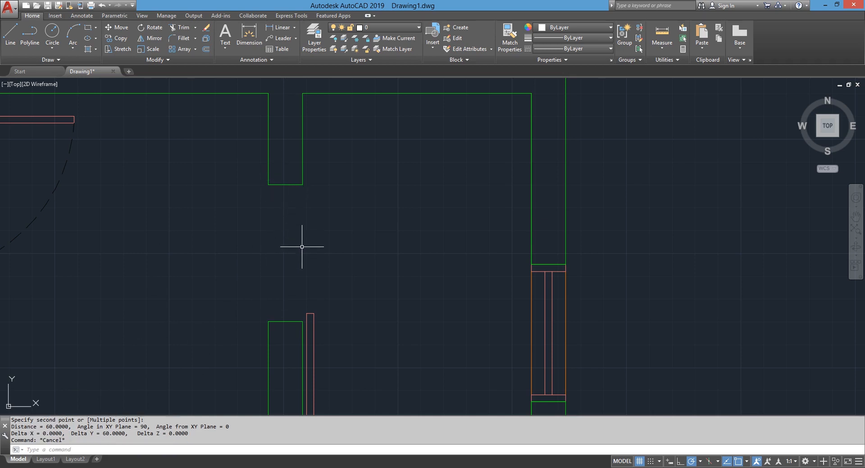
Stretch the end of the upper partition wall stub 20 units upward to widen the doorway opening
{"action": "left_click", "coordinate": [339, 214]}
{"action": "key", "text": "Escape"}
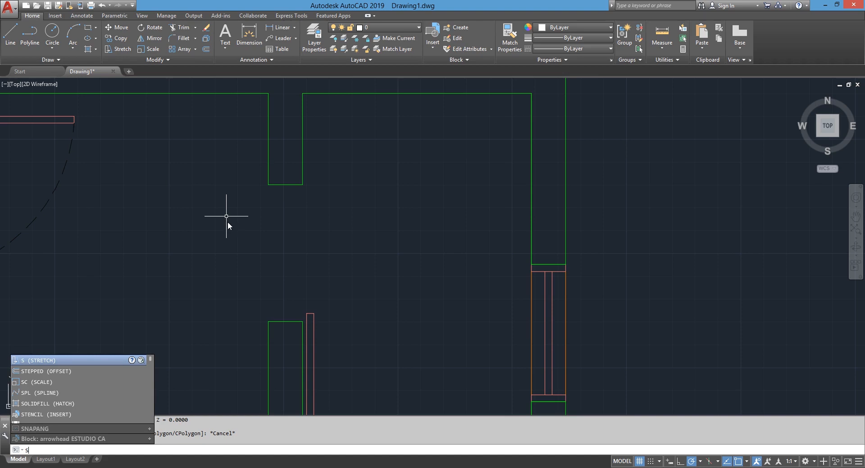
{"action": "key", "text": "Return"}
{"action": "left_click", "coordinate": [337, 212]}
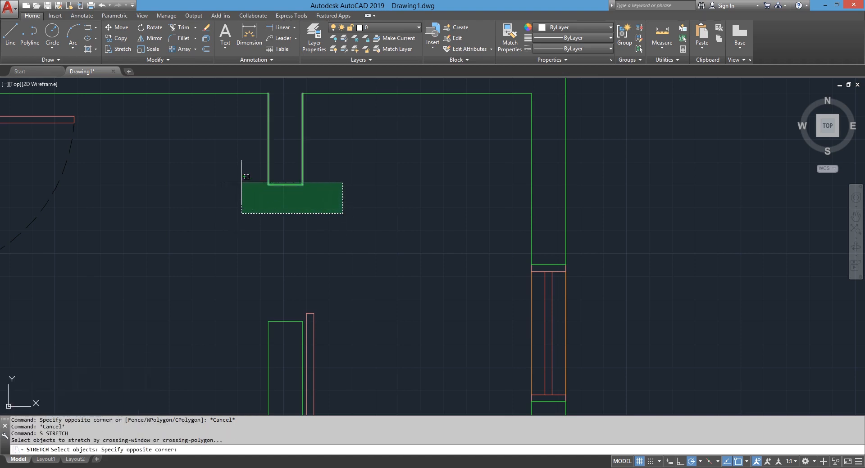
{"action": "left_click", "coordinate": [232, 178]}
{"action": "key", "text": "Return"}
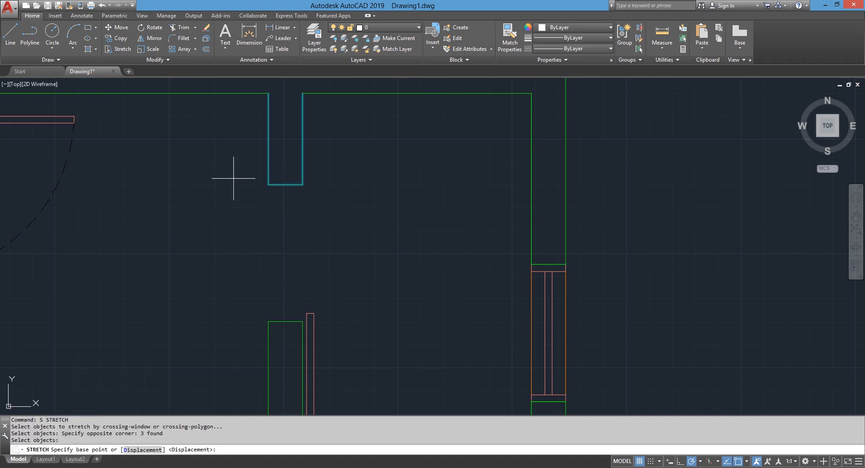
{"action": "left_click", "coordinate": [268, 183]}
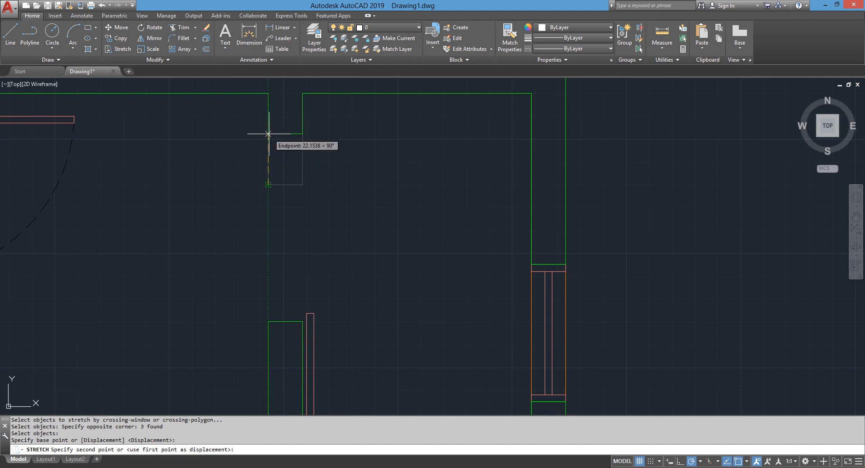
{"action": "key", "text": "Return"}
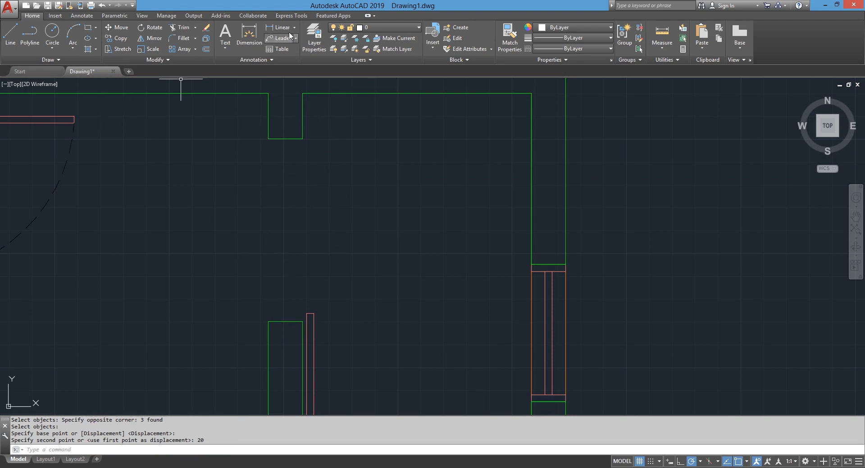
Dimension the doorway opening between the partition wall ends, placing the dimension line on the opening's left side
{"action": "left_click", "coordinate": [248, 33]}
{"action": "left_click", "coordinate": [268, 139]}
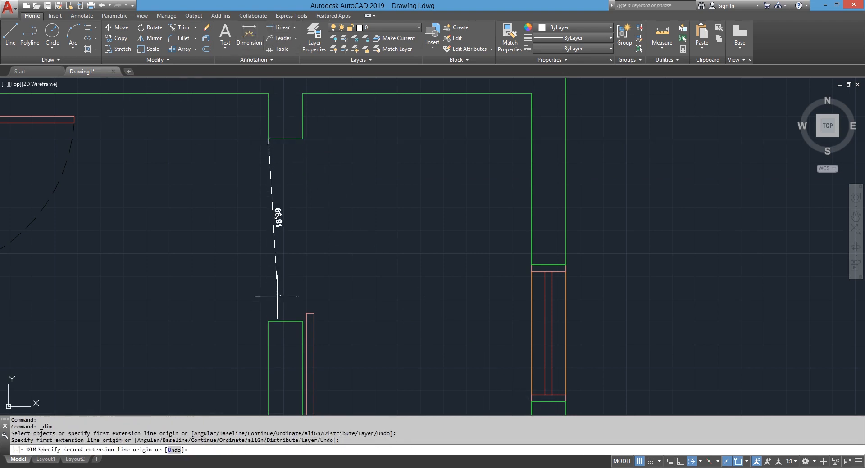
{"action": "left_click", "coordinate": [268, 322]}
{"action": "left_click", "coordinate": [247, 229]}
{"action": "scroll", "coordinate": [248, 229], "scroll_direction": "up", "scroll_amount": 2}
{"action": "scroll", "coordinate": [277, 246], "scroll_direction": "down", "scroll_amount": 2}
{"action": "scroll", "coordinate": [275, 248], "scroll_direction": "down", "scroll_amount": 3}
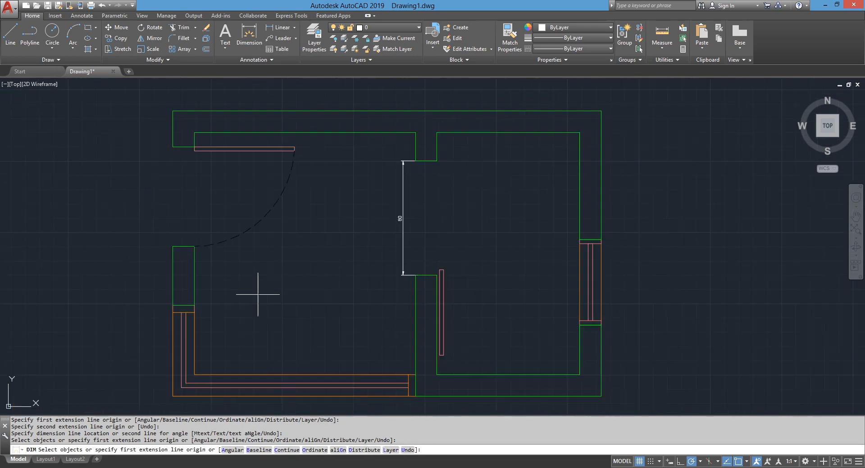
{"action": "key", "text": "Return"}
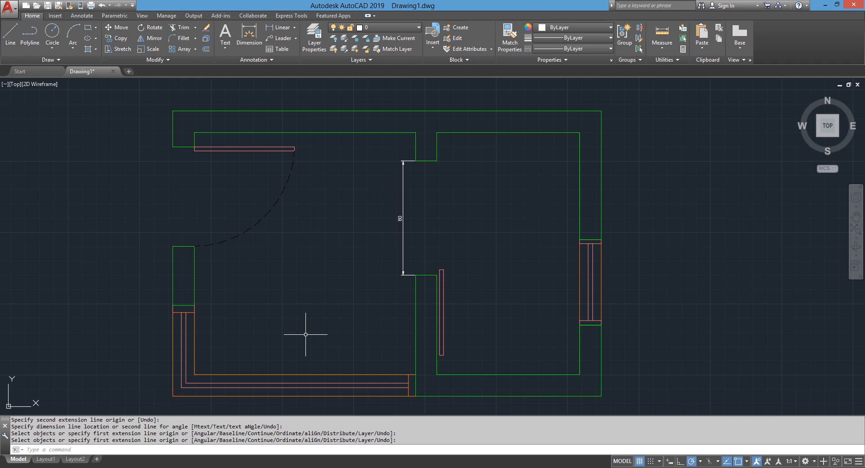
{"action": "left_click", "coordinate": [636, 87]}
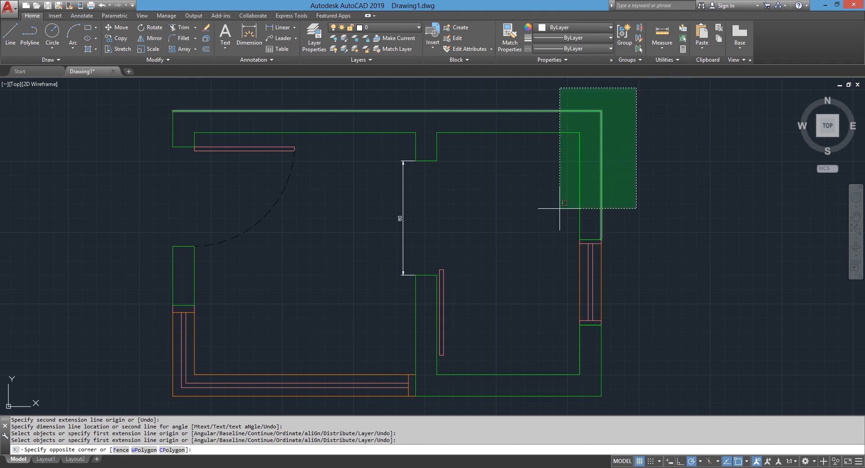
{"action": "key", "text": "Escape"}
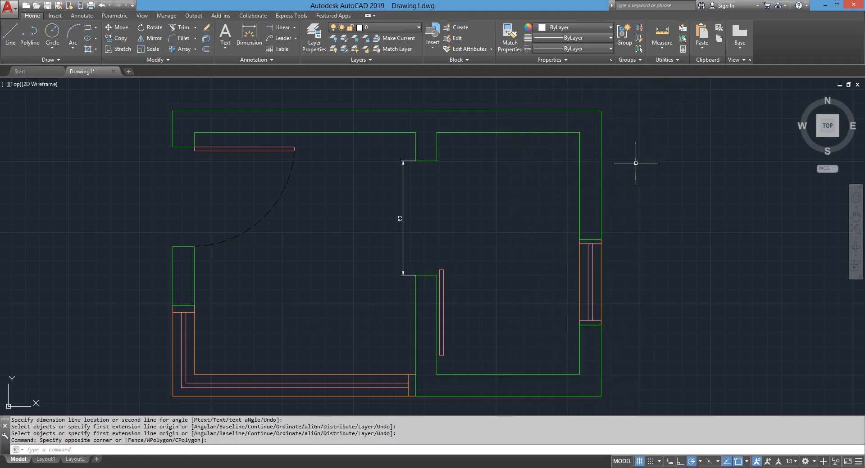
{"action": "left_click", "coordinate": [458, 187]}
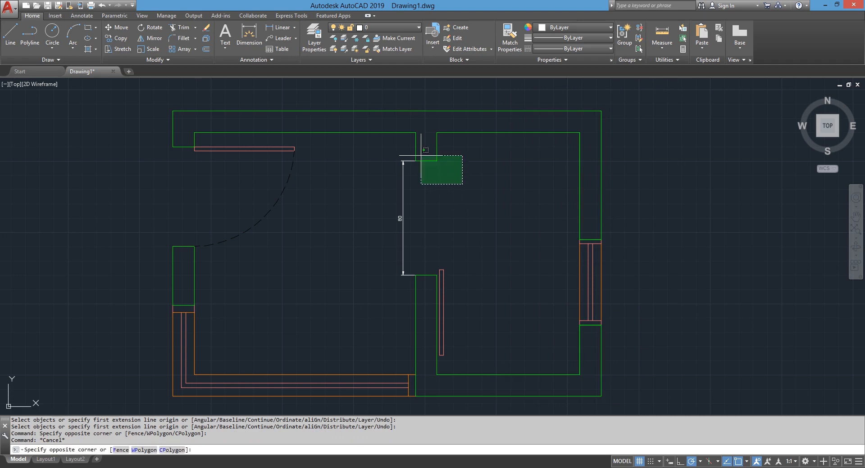
{"action": "left_click", "coordinate": [411, 128]}
{"action": "key", "text": "Escape"}
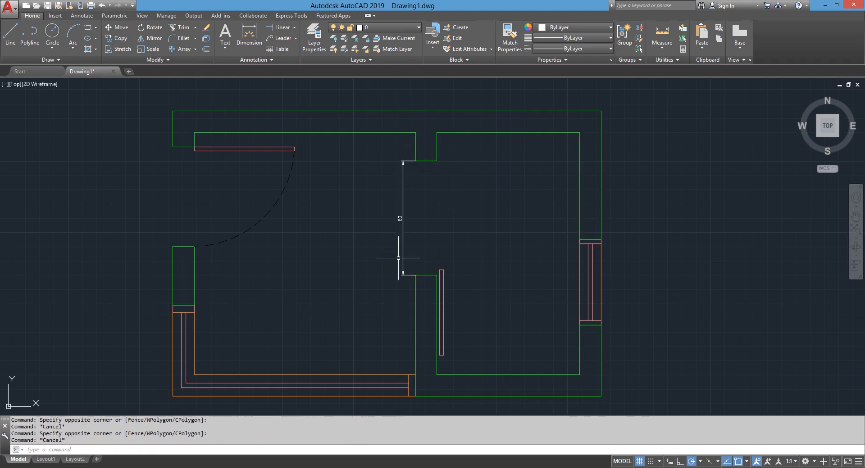
Try to stretch the upper partition wall stub downward with a crossing selection that also encloses its corners with the inner top wall
{"action": "type", "text": "s"}
{"action": "key", "text": "Return"}
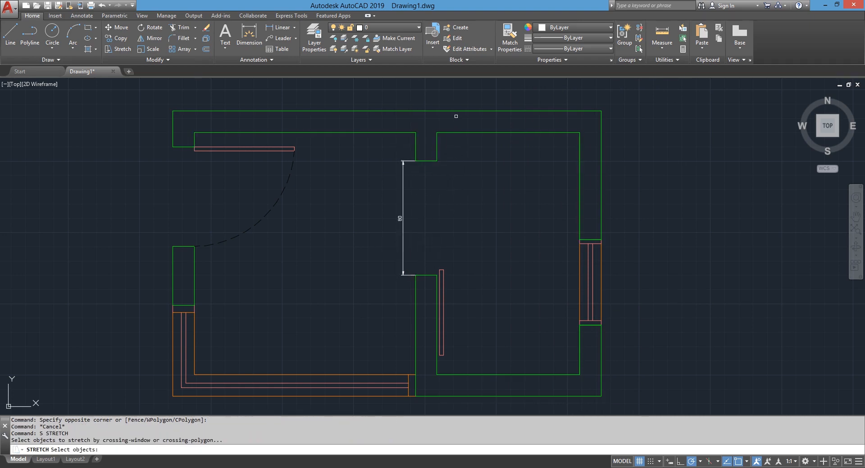
{"action": "left_click", "coordinate": [456, 117]}
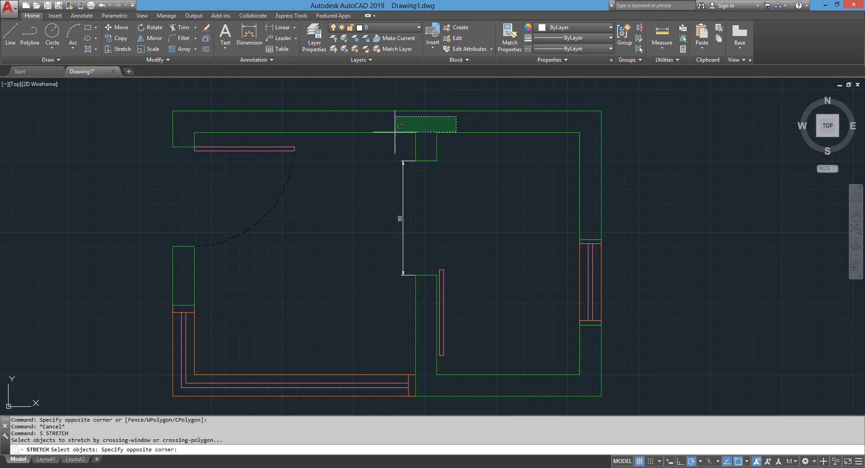
{"action": "left_click", "coordinate": [402, 164]}
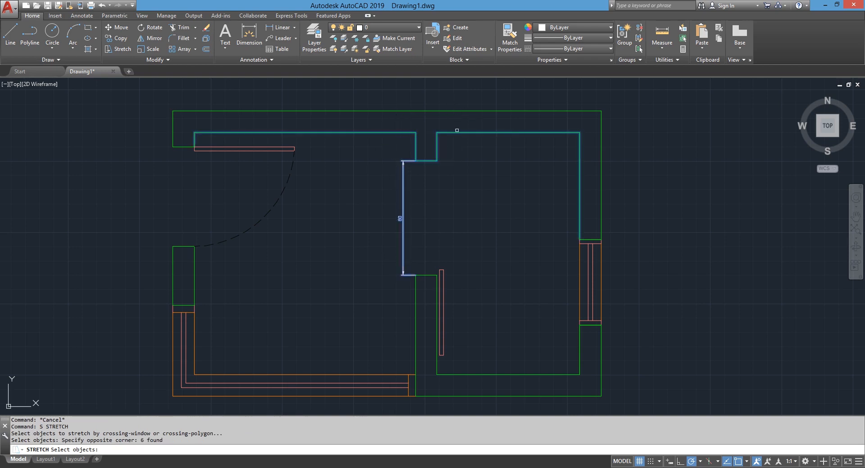
{"action": "key", "text": "Return"}
{"action": "left_click", "coordinate": [436, 161]}
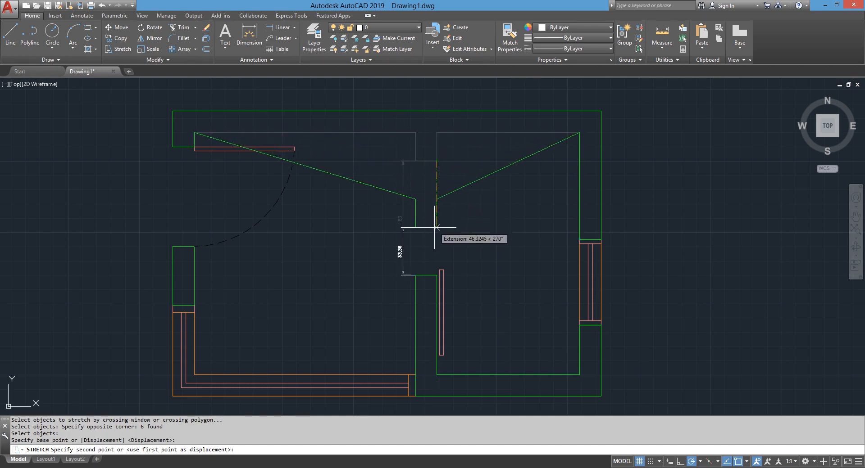
{"action": "key", "text": "Escape"}
Stretch only the lower end of the upper partition wall stub 20 units downward, together with the doorway dimension, to narrow the opening
{"action": "type", "text": "s"}
{"action": "key", "text": "Return"}
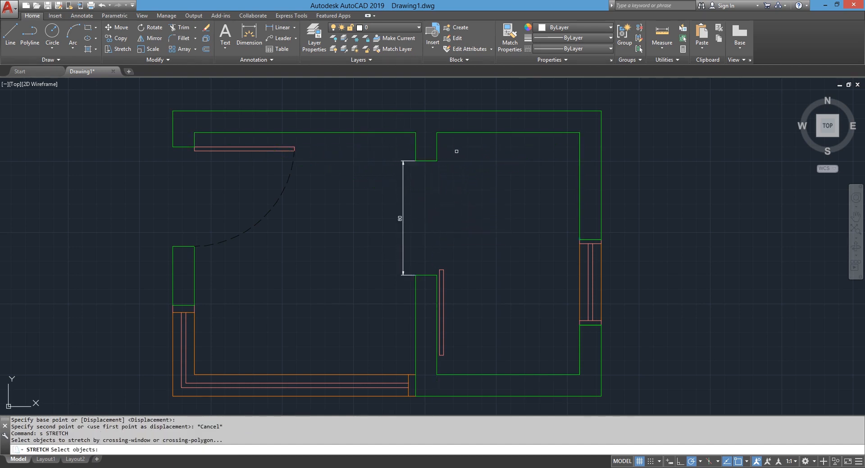
{"action": "left_click", "coordinate": [452, 140]}
{"action": "left_click", "coordinate": [417, 158]}
{"action": "key", "text": "Return"}
{"action": "left_click", "coordinate": [436, 161]}
{"action": "type", "text": "20"}
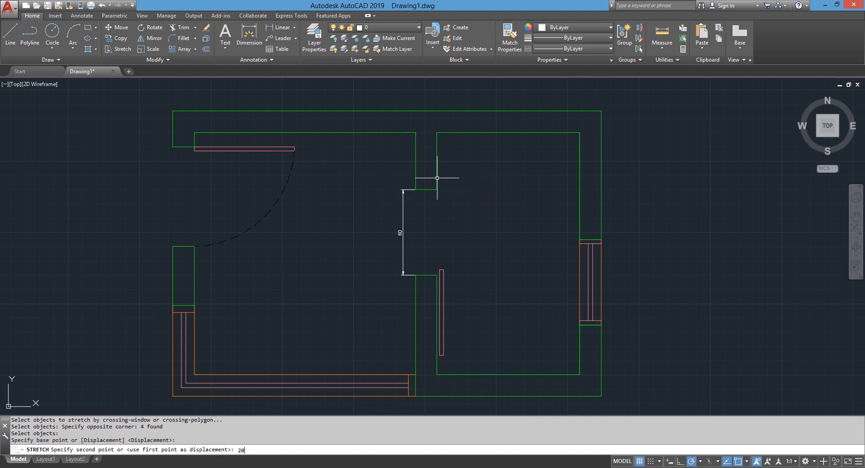
{"action": "key", "text": "Return"}
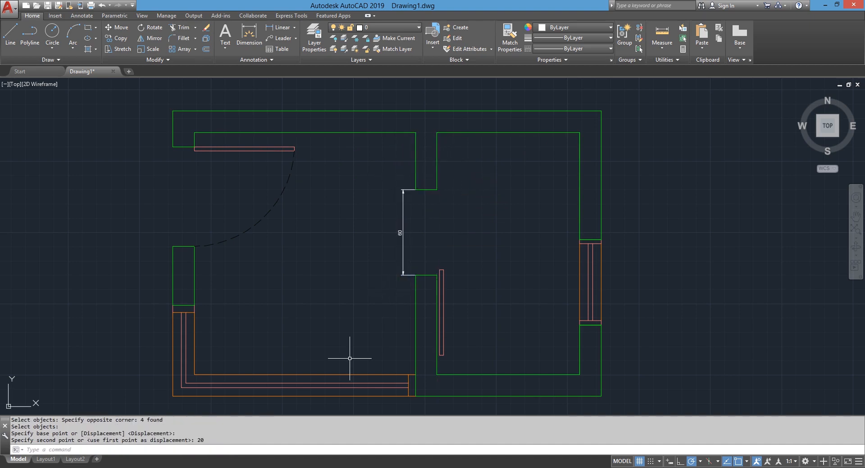
{"action": "scroll", "coordinate": [350, 270], "scroll_direction": "down", "scroll_amount": 4}
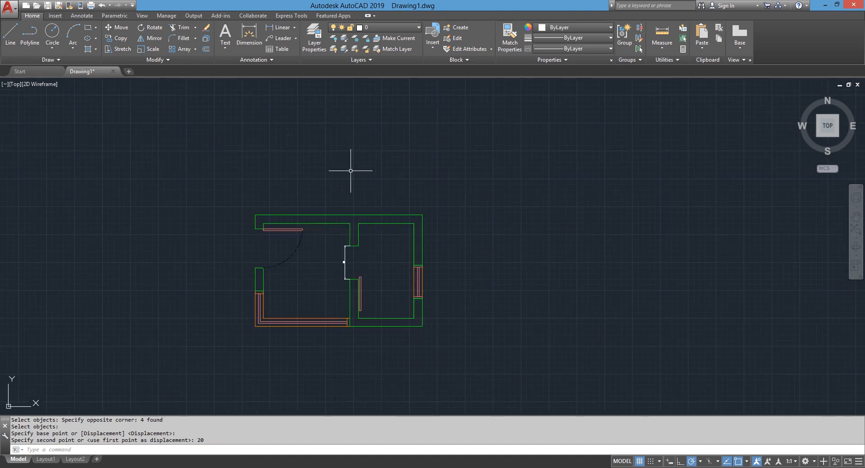
{"action": "middle_click_drag", "start_coordinate": [366, 171], "coordinate": [331, 223]}
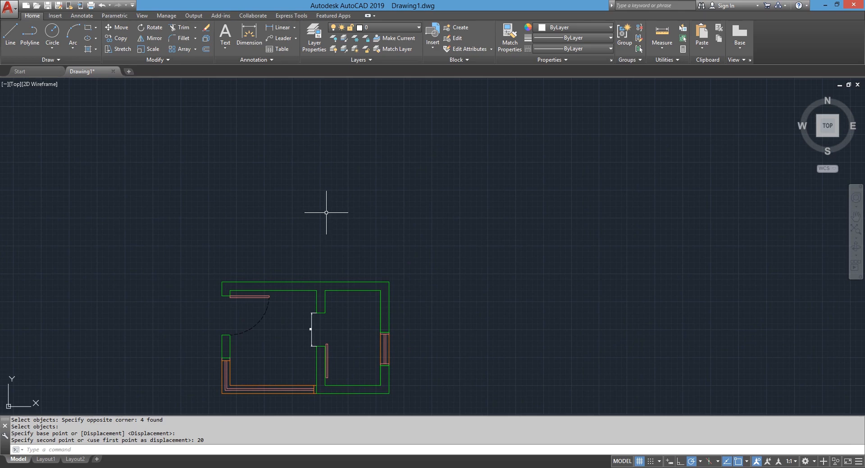